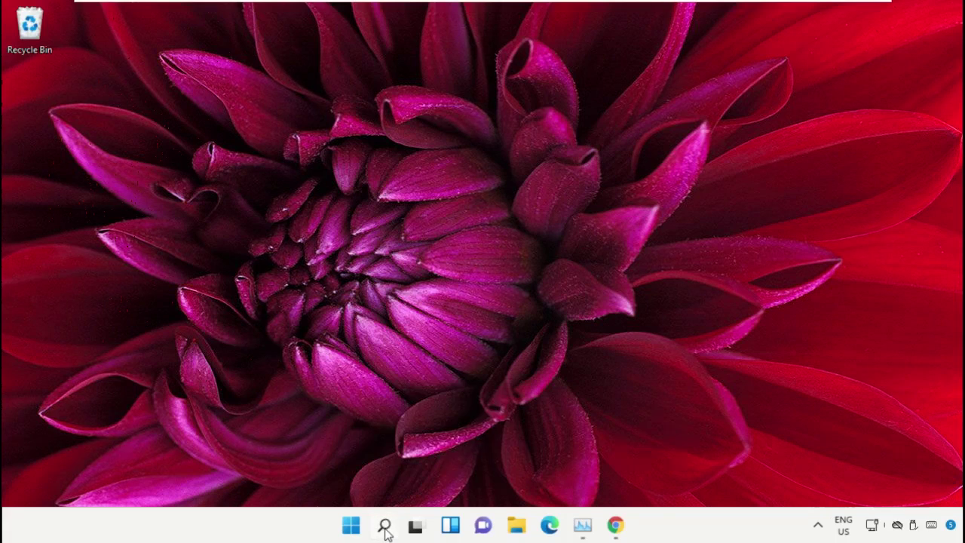
# - Search Windows for 'task manager' and launch Task Manager as administrator
pyautogui.click(384, 528)
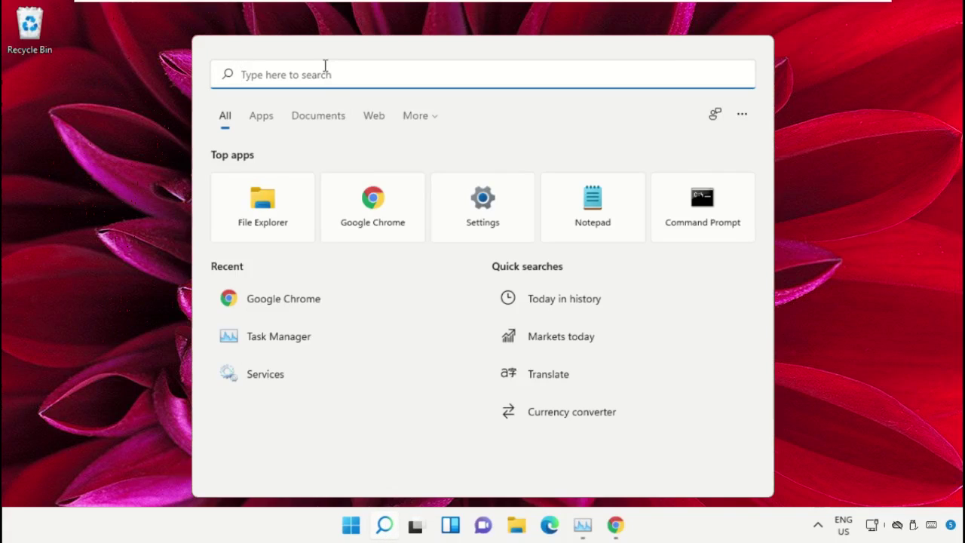
pyautogui.write('task manager')
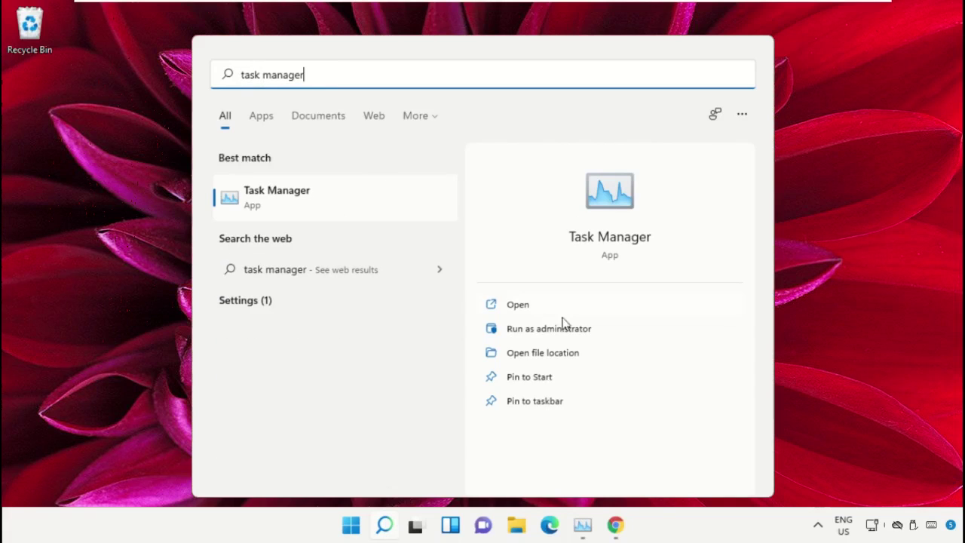
pyautogui.click(555, 336)
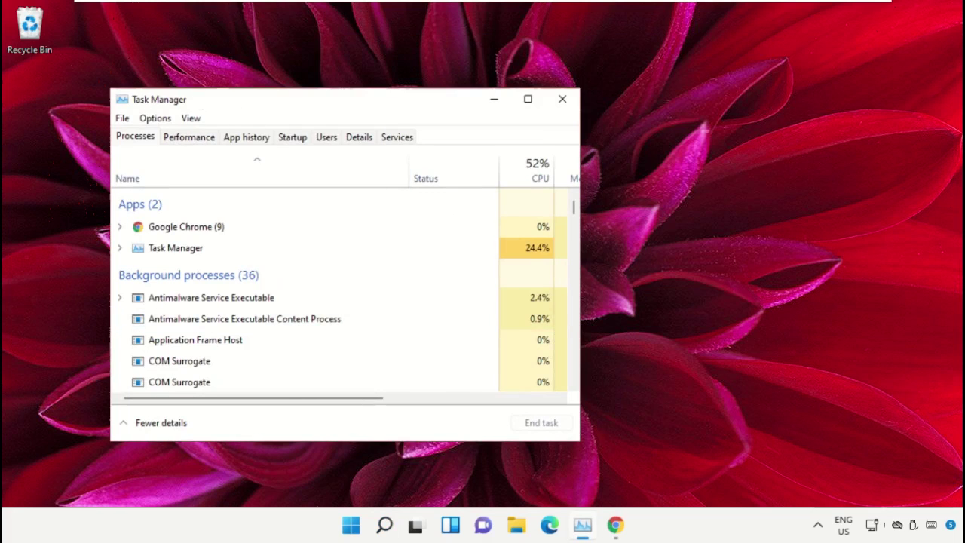
# - Move Task Manager aside, start a new task, and browse for its program
pyautogui.moveTo(200, 101); pyautogui.dragTo(443, 80)
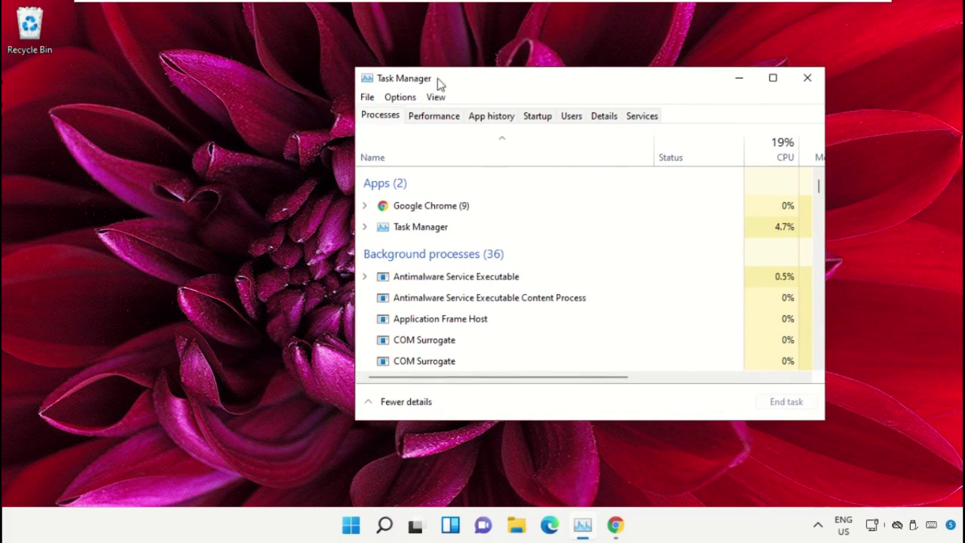
pyautogui.click(368, 99)
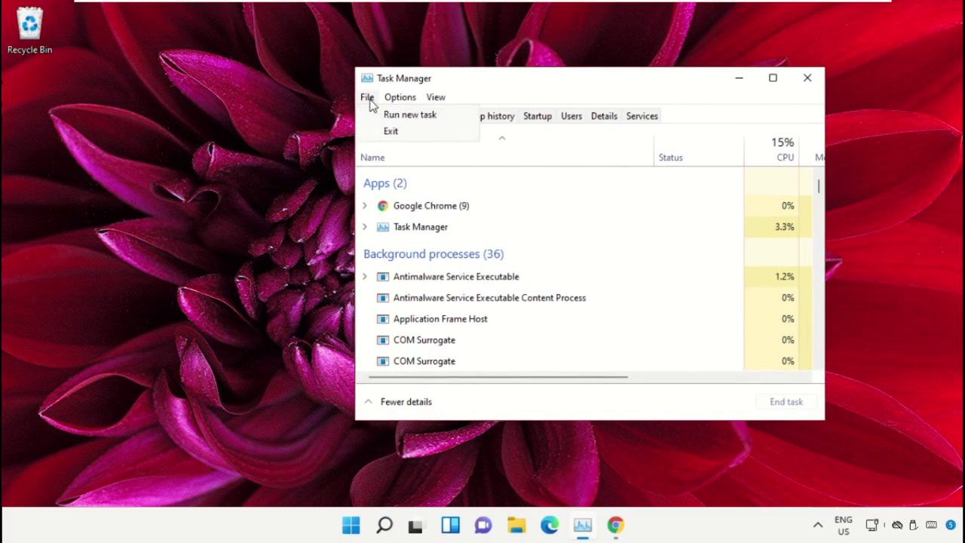
pyautogui.click(452, 117)
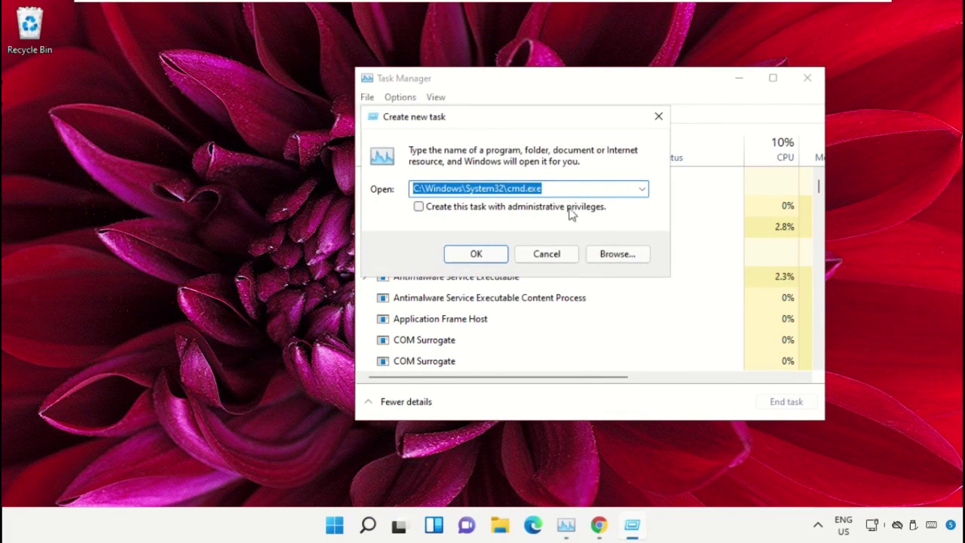
pyautogui.click(610, 254)
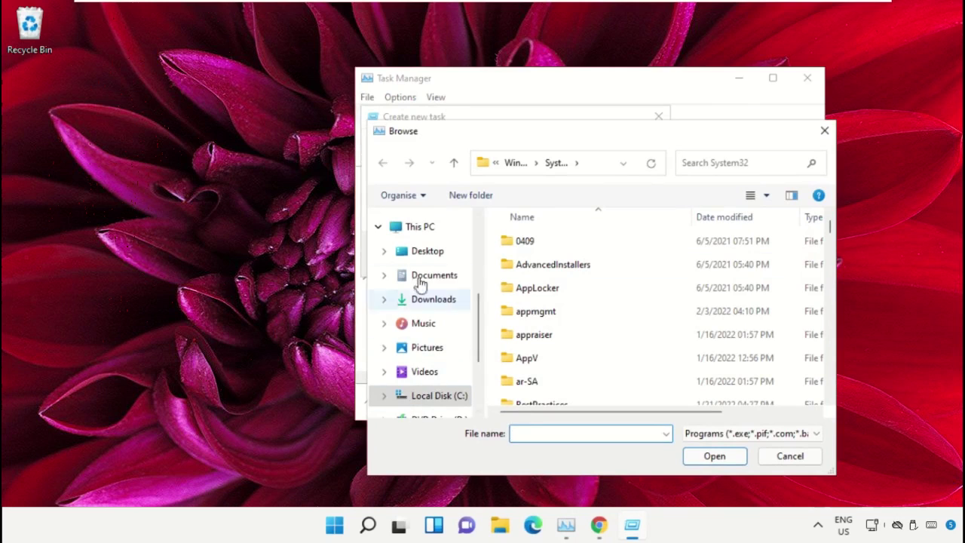
# - Navigate the Browse window to C:\Windows\System32
pyautogui.click(419, 227)
pyautogui.scroll(-2, 592, 260)
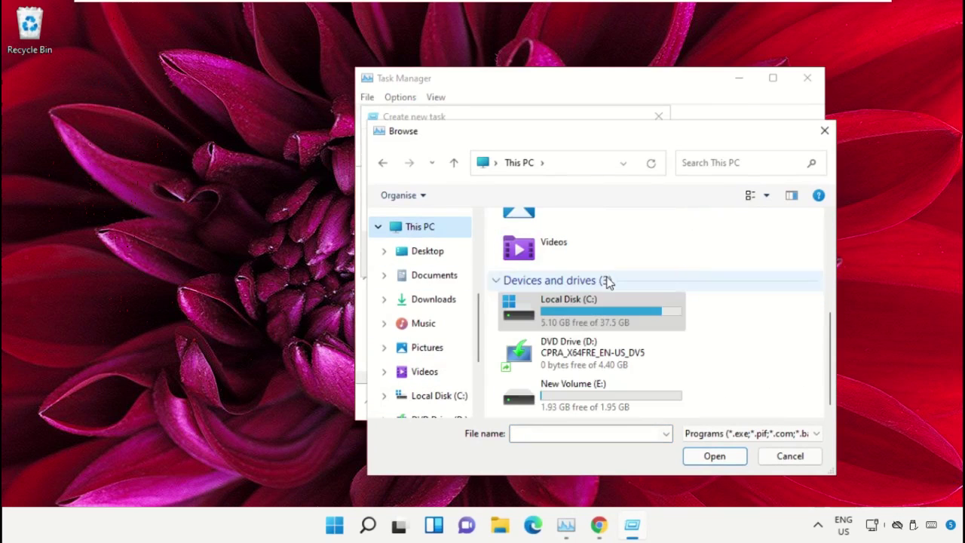
pyautogui.doubleClick(593, 313)
pyautogui.scroll(-2, 594, 313)
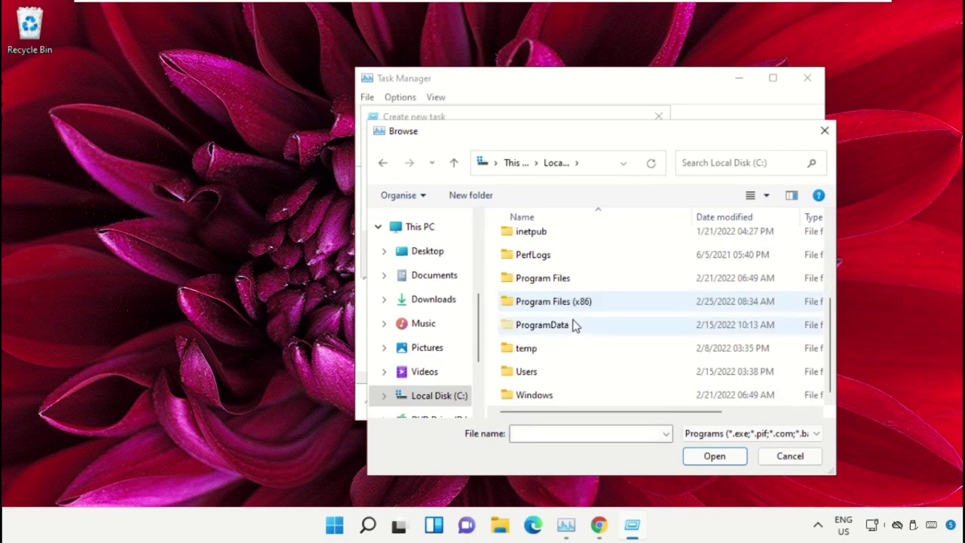
pyautogui.click(540, 399)
pyautogui.doubleClick(540, 399)
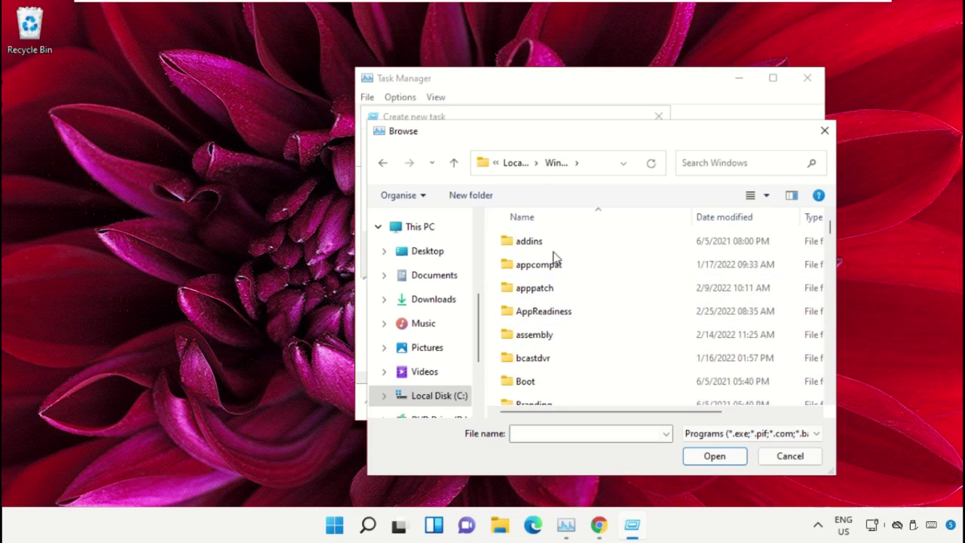
pyautogui.scroll(-20, 554, 256)
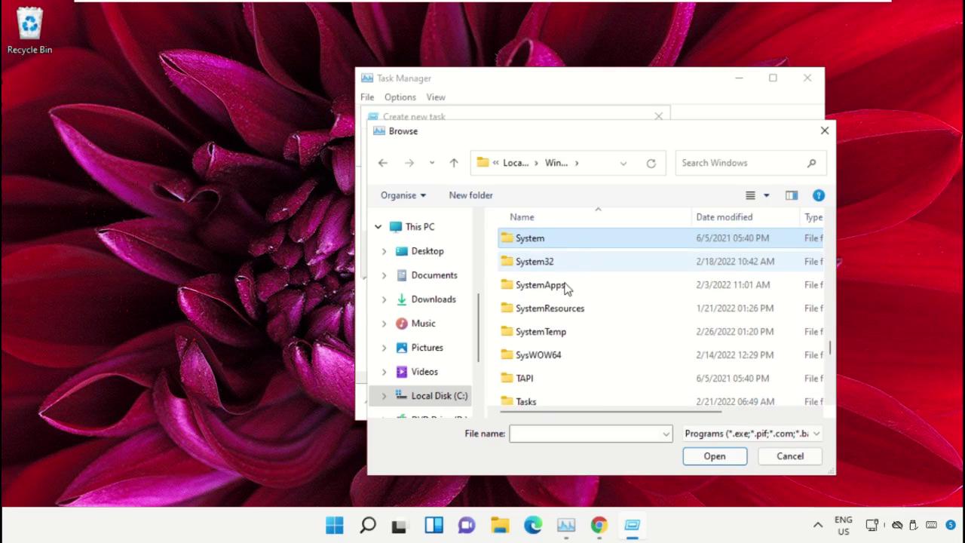
pyautogui.click(573, 269)
pyautogui.doubleClick(573, 270)
# - Choose cmd.exe, tick administrative privileges, and launch the Administrator Command Prompt
pyautogui.scroll(-15, 574, 301)
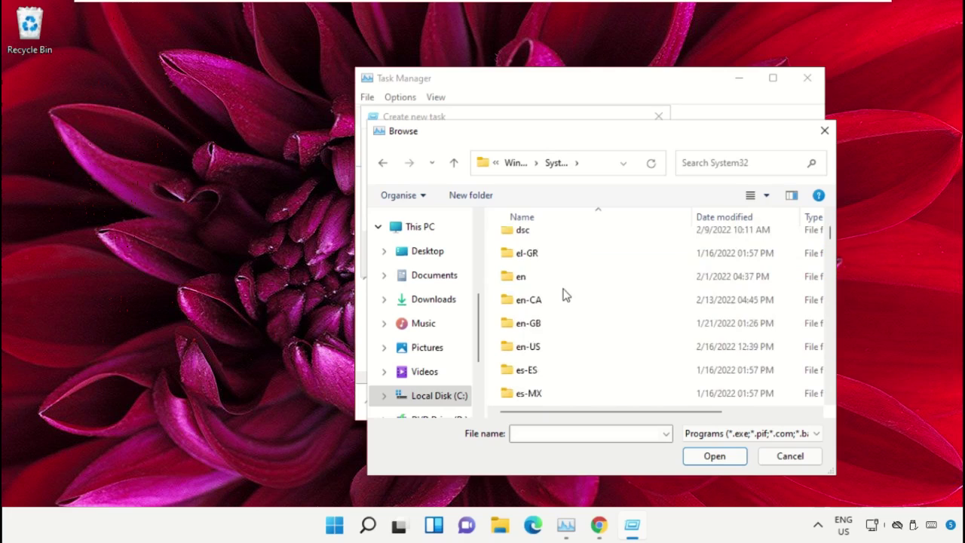
pyautogui.scroll(-20, 577, 323)
pyautogui.doubleClick(580, 323)
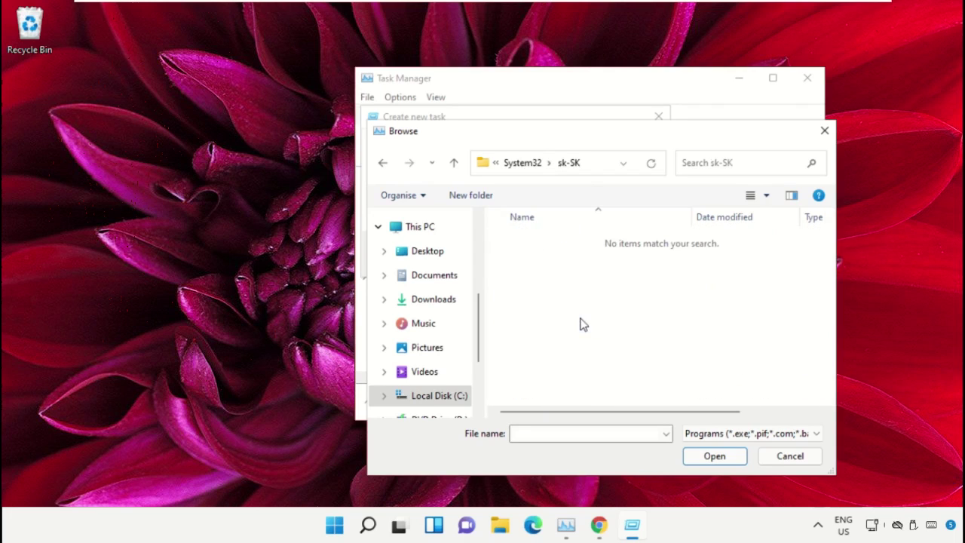
pyautogui.hotkey('alt', 'Left')
pyautogui.scroll(-20, 581, 323)
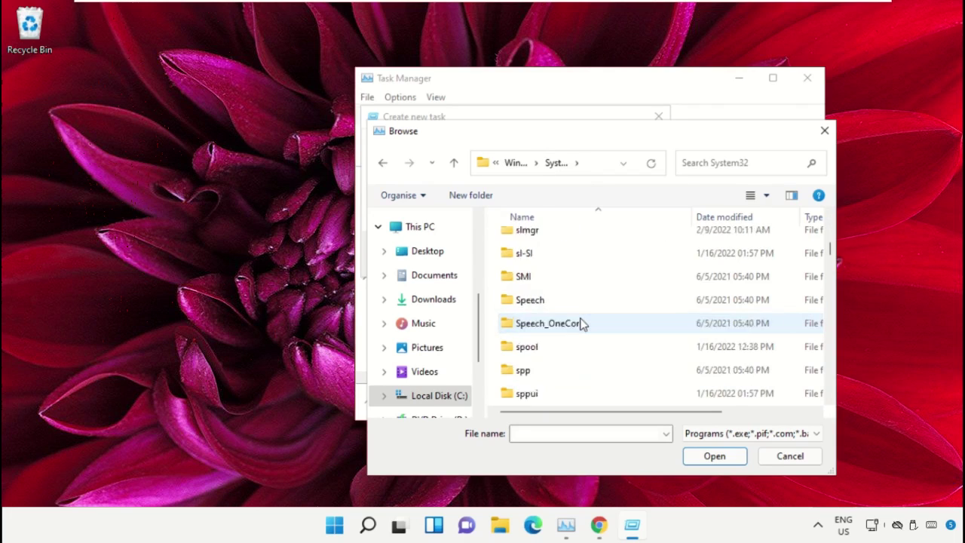
pyautogui.write('cmd.exe')
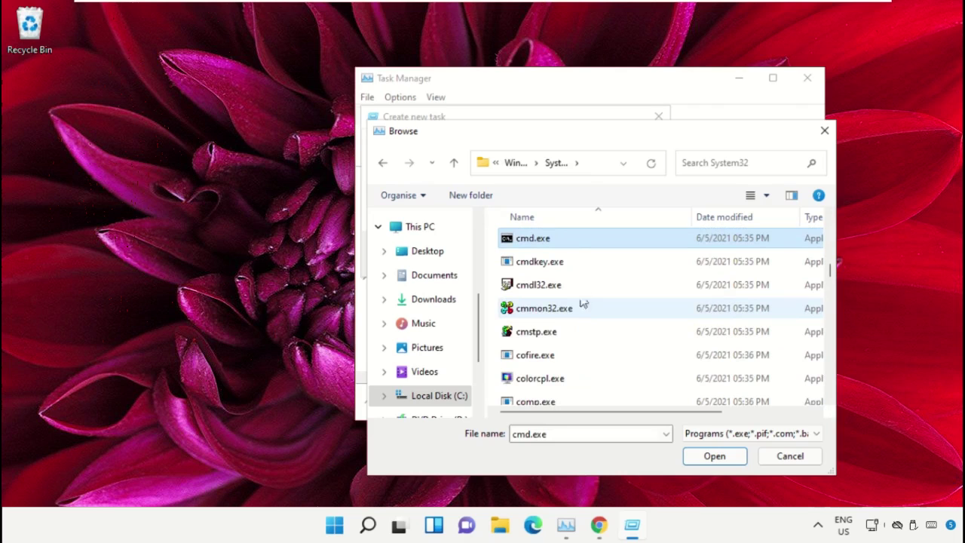
pyautogui.doubleClick(549, 238)
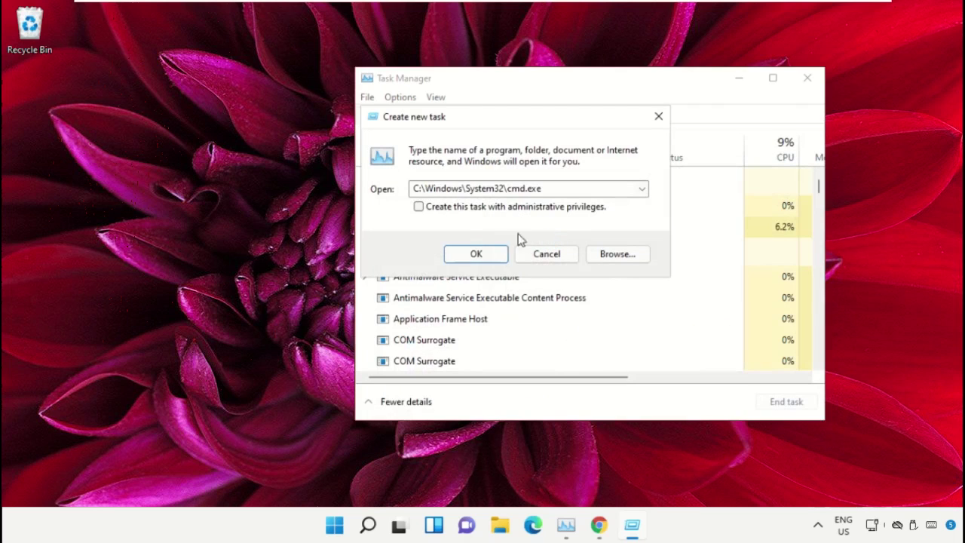
pyautogui.moveTo(583, 188); pyautogui.dragTo(317, 192)
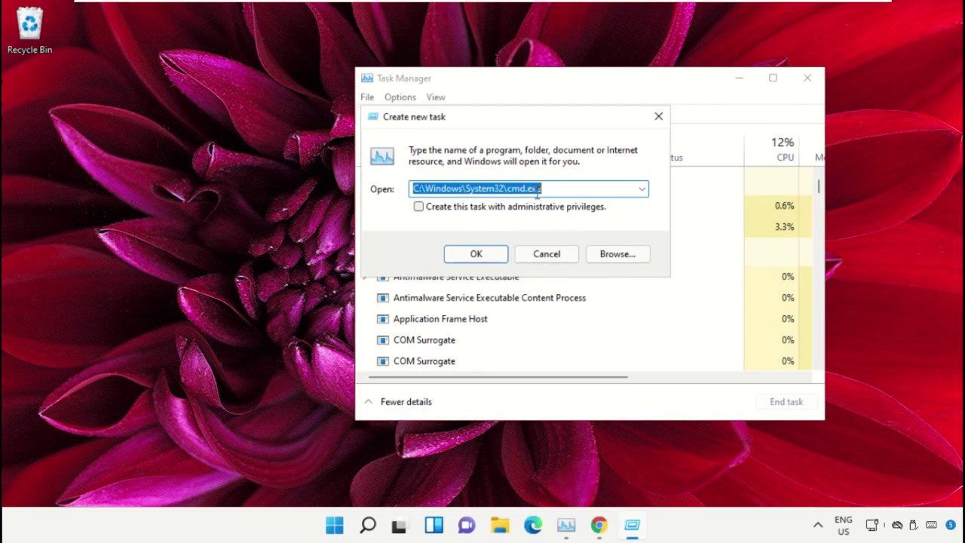
pyautogui.click(431, 209)
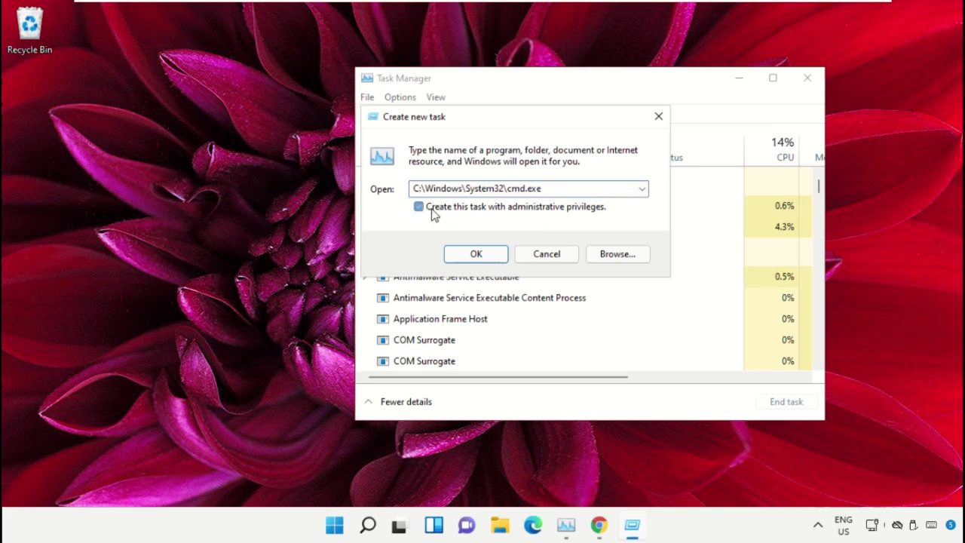
pyautogui.click(471, 259)
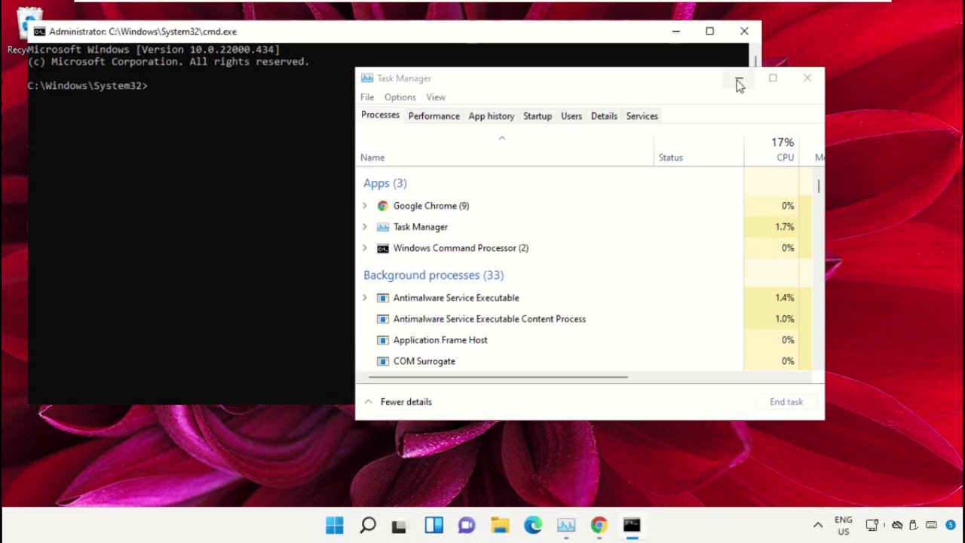
# - Minimize Task Manager, shrink the command window, and move it near the desktop centre
pyautogui.click(738, 80)
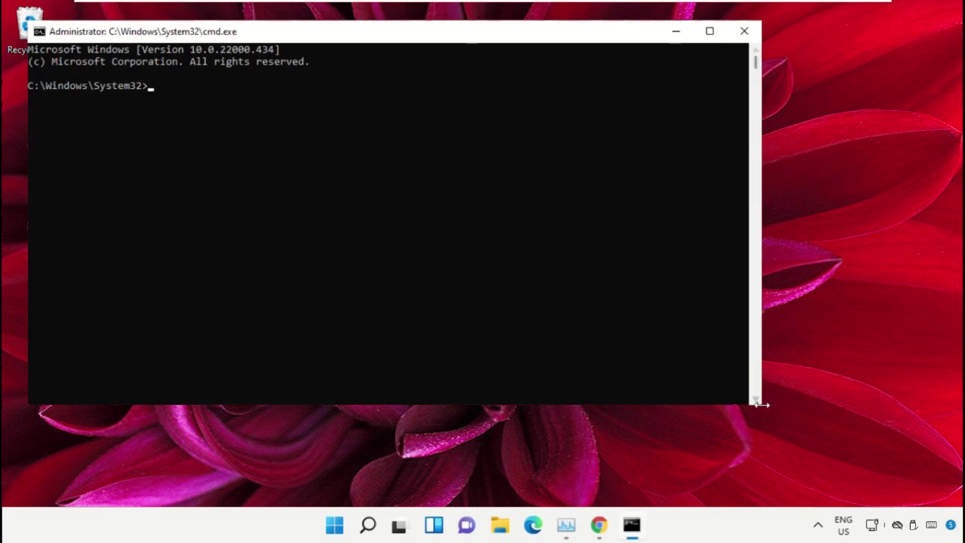
pyautogui.moveTo(760, 408); pyautogui.dragTo(561, 334)
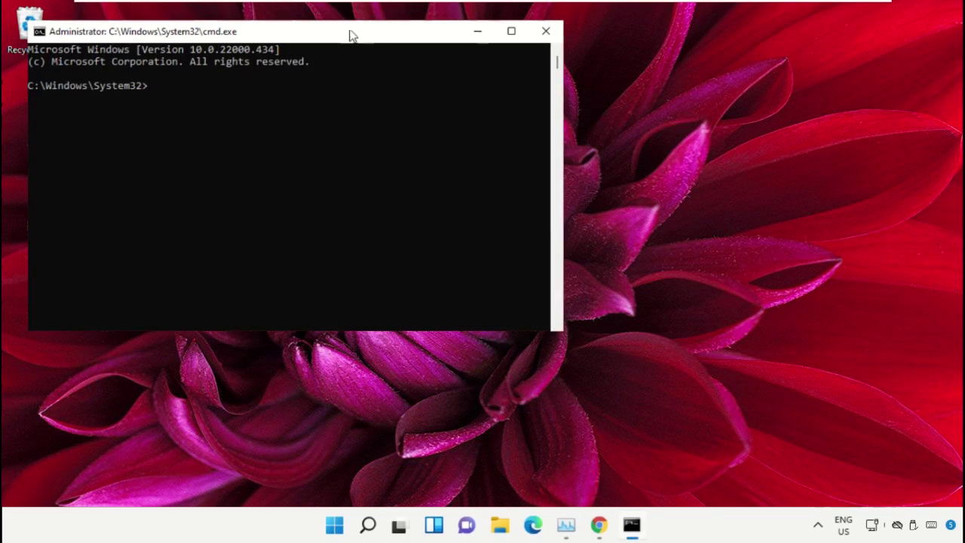
pyautogui.moveTo(350, 36); pyautogui.dragTo(595, 186)
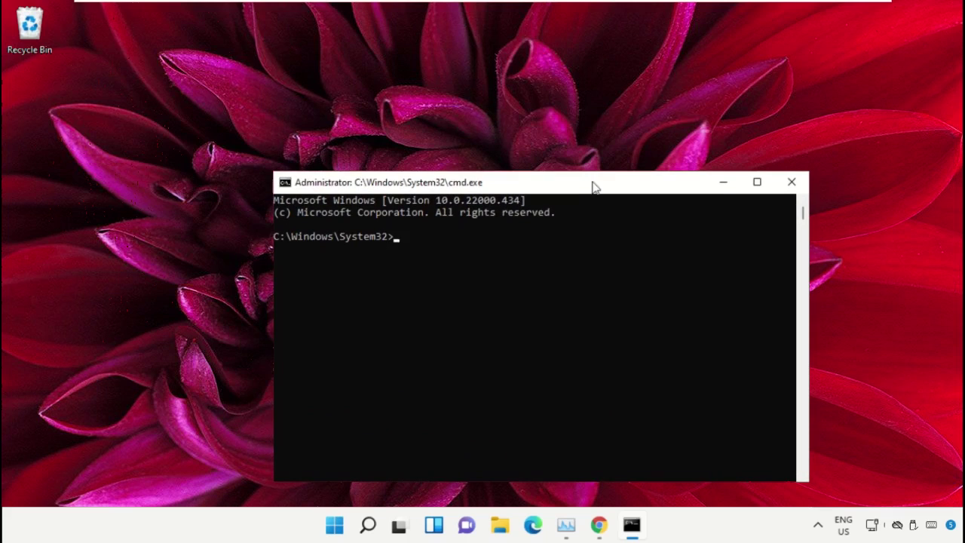
pyautogui.moveTo(598, 528); pyautogui.dragTo(566, 528)
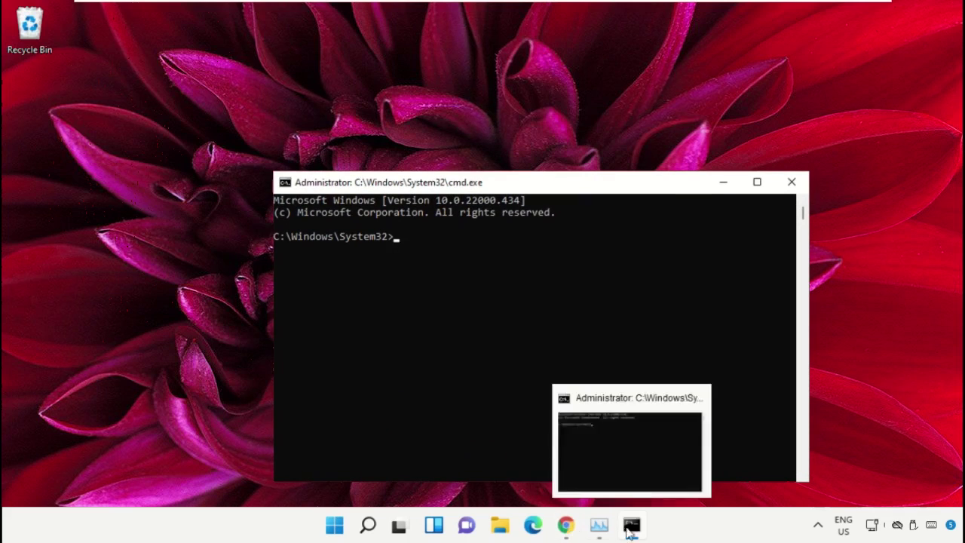
# - In Chrome, search Google for 'hows.tech windows commands'
pyautogui.click(566, 526)
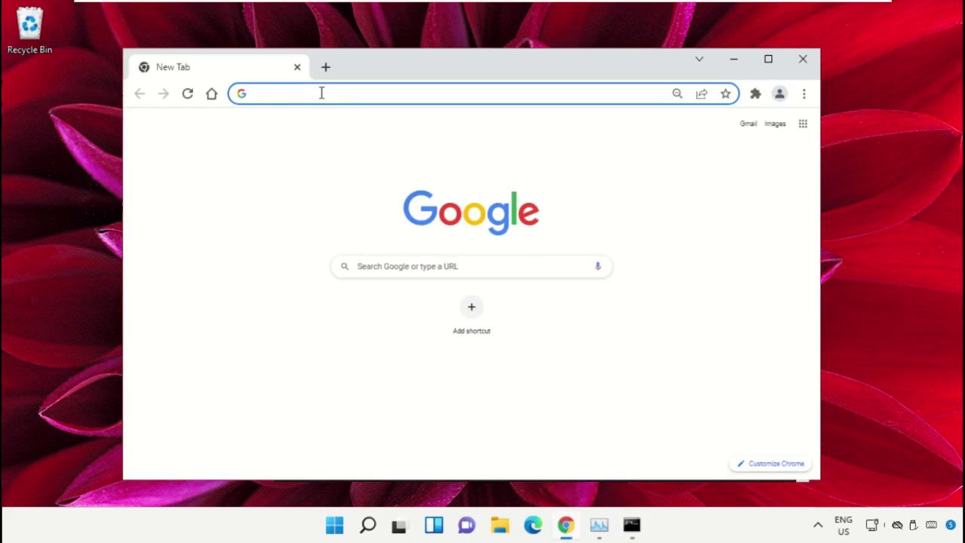
pyautogui.write('goog')
pyautogui.press('Return')
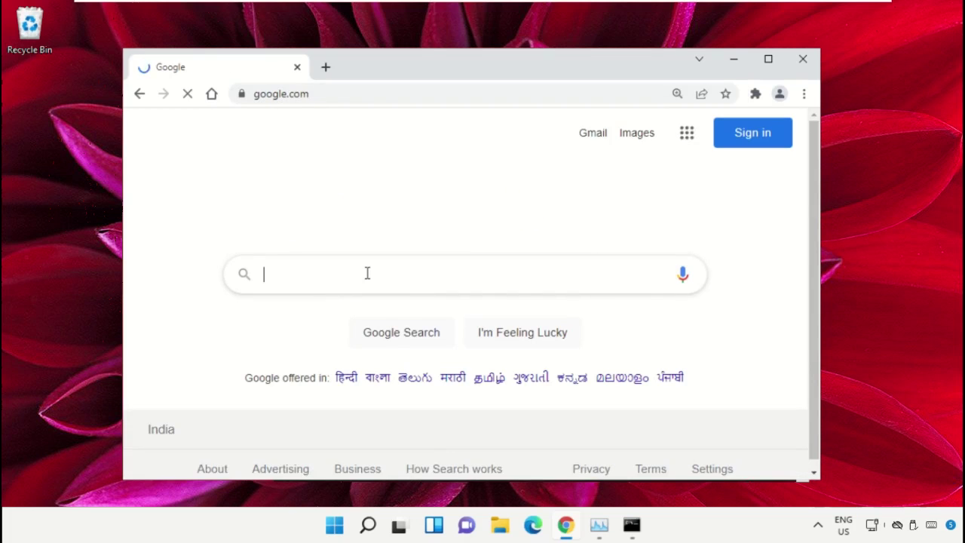
pyautogui.write('hows.te')
pyautogui.press('Down')
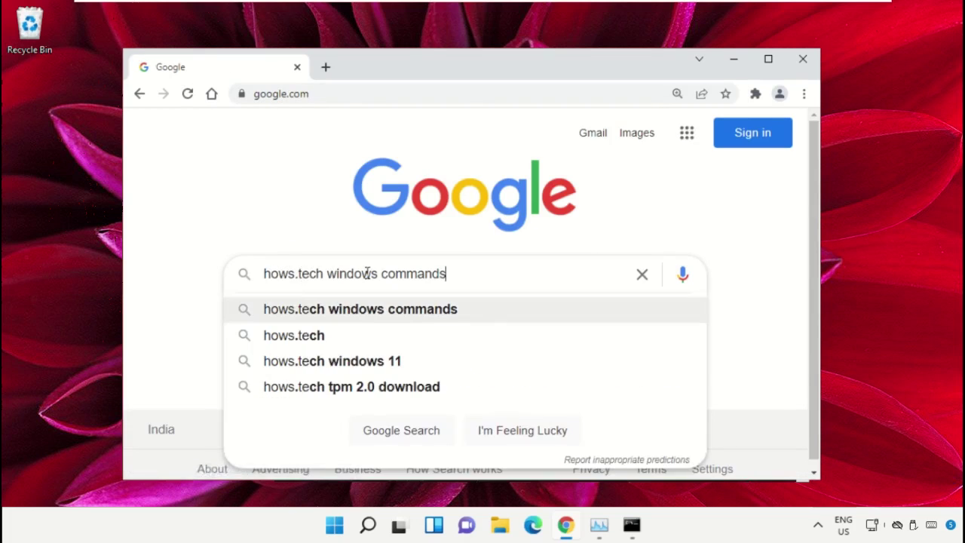
pyautogui.press('Return')
pyautogui.moveTo(482, 144); pyautogui.dragTo(252, 134)
pyautogui.click(299, 124)
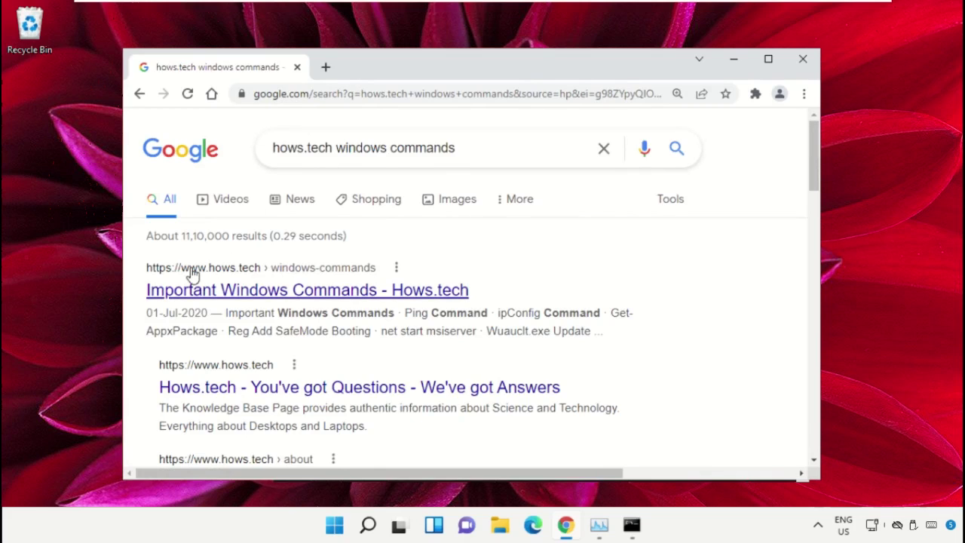
# - Open the hows.tech Important Windows Commands page and copy Command 12's sfc /scanfile command
pyautogui.click(413, 300)
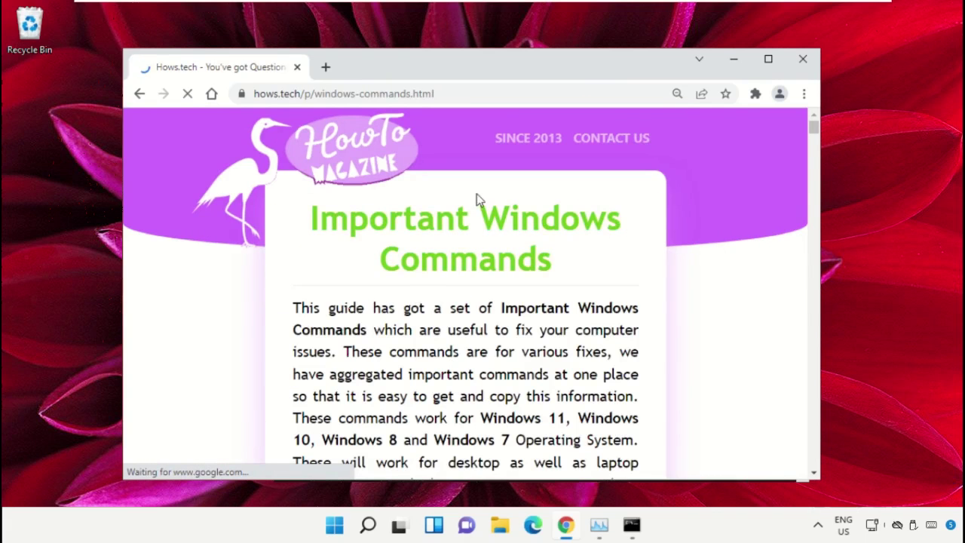
pyautogui.scroll(-10, 476, 194)
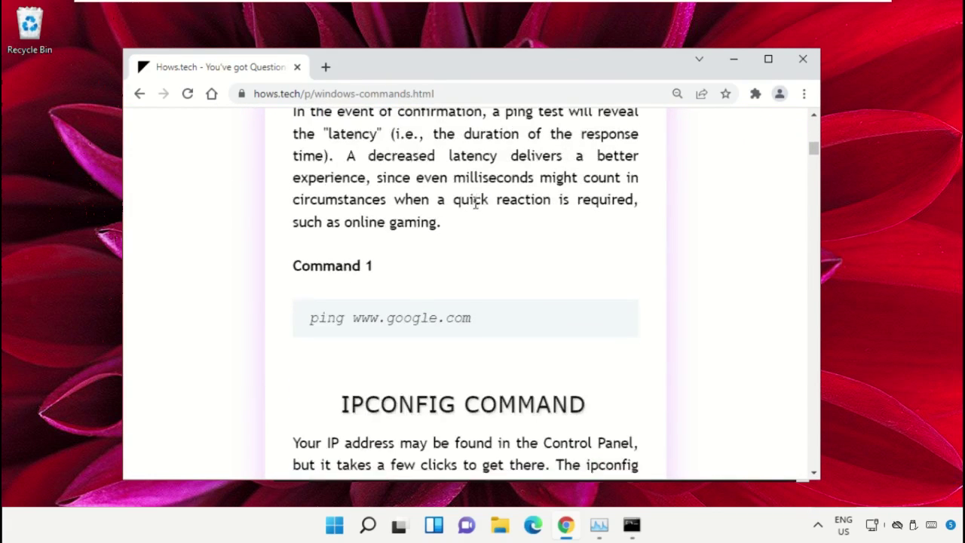
pyautogui.scroll(-15, 475, 204)
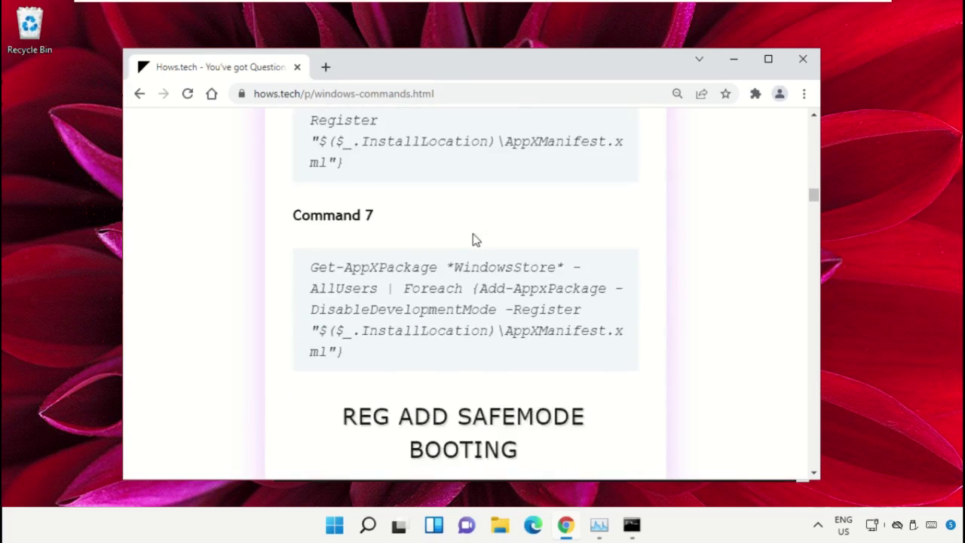
pyautogui.scroll(-15, 474, 240)
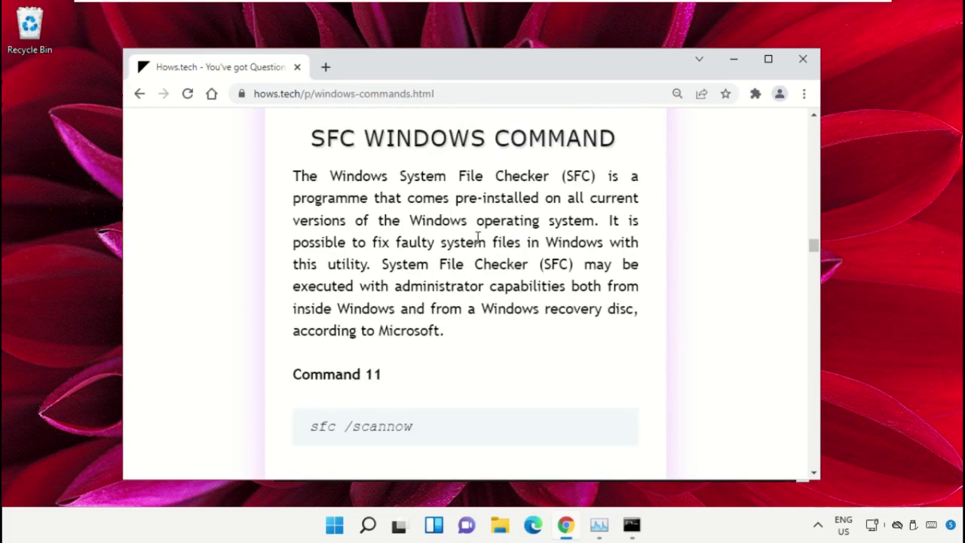
pyautogui.scroll(-8, 477, 238)
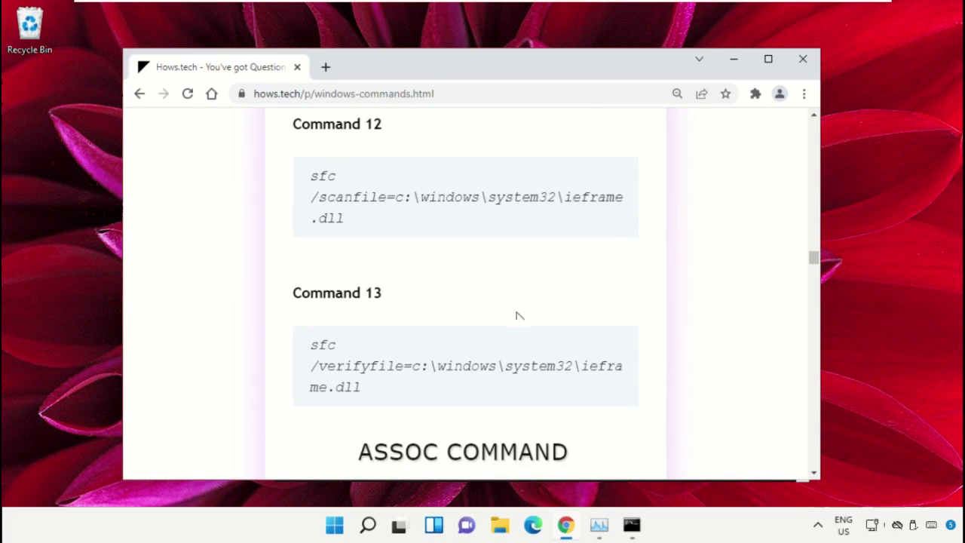
pyautogui.tripleClick(424, 197)
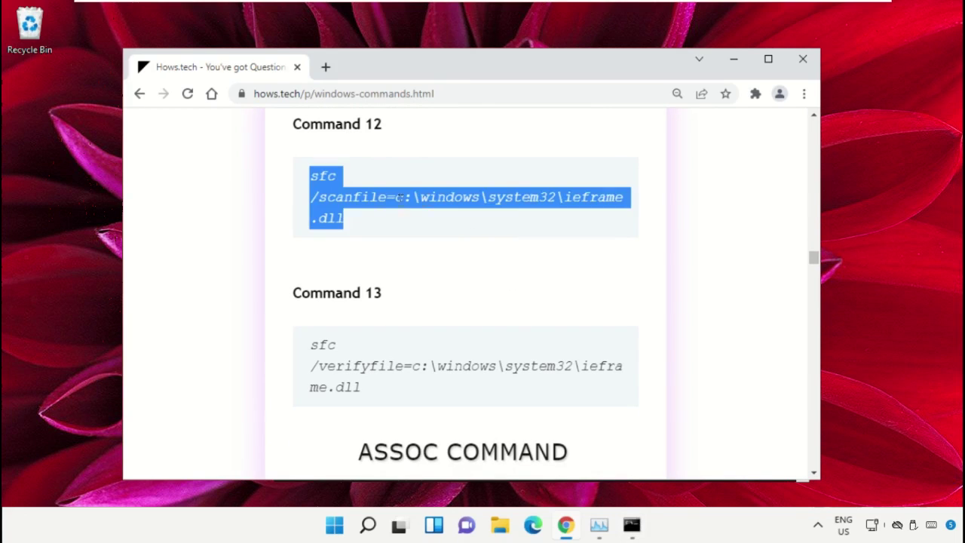
pyautogui.rightClick(400, 197)
pyautogui.click(415, 218)
pyautogui.click(633, 525)
# - Run sfc /scanfile on ieframe.dll, then copy Command 13 from the hows.tech page
pyautogui.rightClick(424, 241)
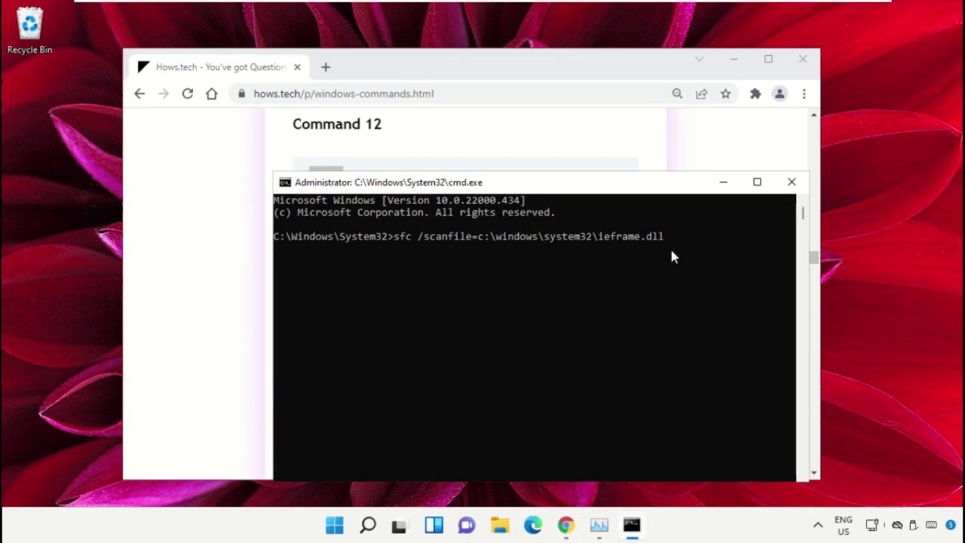
pyautogui.press('Return')
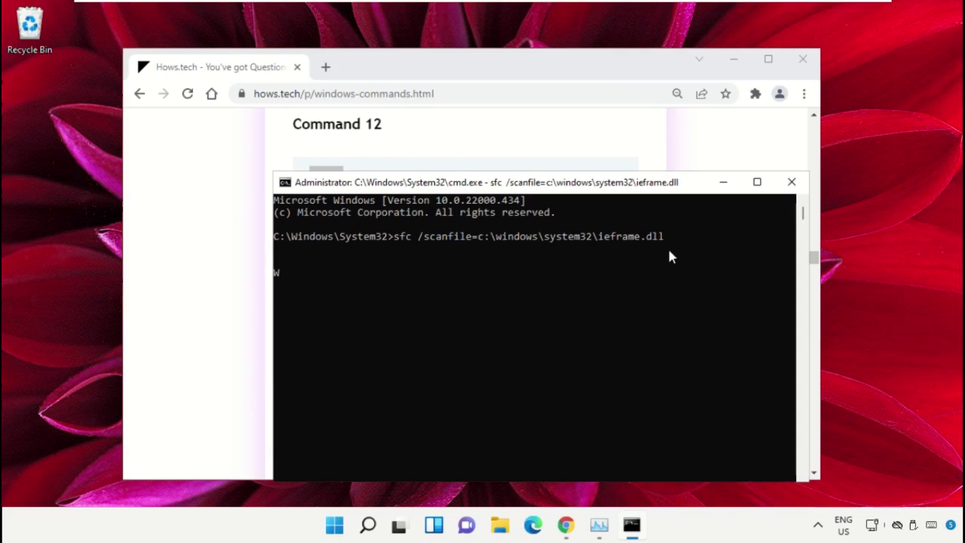
pyautogui.click(571, 126)
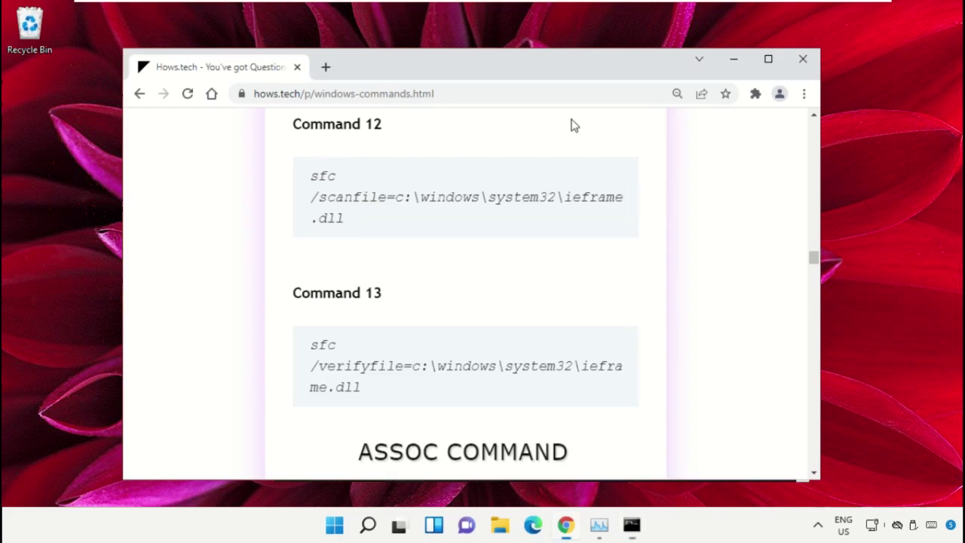
pyautogui.tripleClick(419, 364)
pyautogui.rightClick(419, 364)
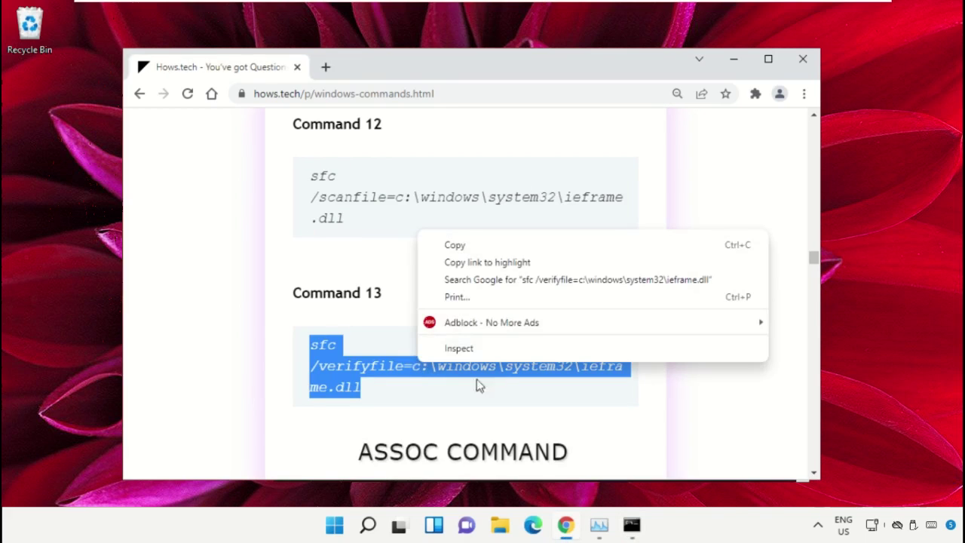
pyautogui.click(494, 238)
# - Run sfc /verifyfile on ieframe.dll, exit Command Prompt, and minimize Chrome
pyautogui.click(631, 523)
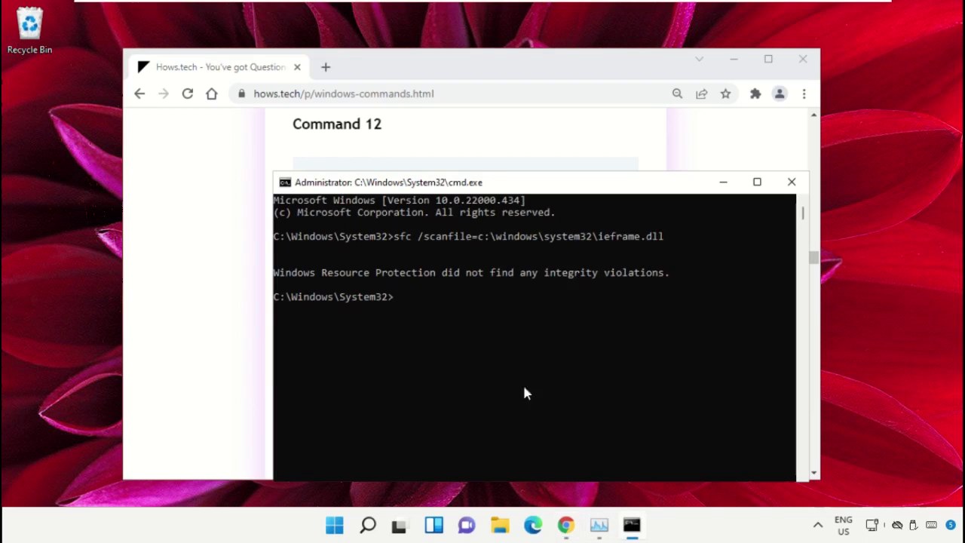
pyautogui.hotkey('ctrl', 'v')
pyautogui.press('Return')
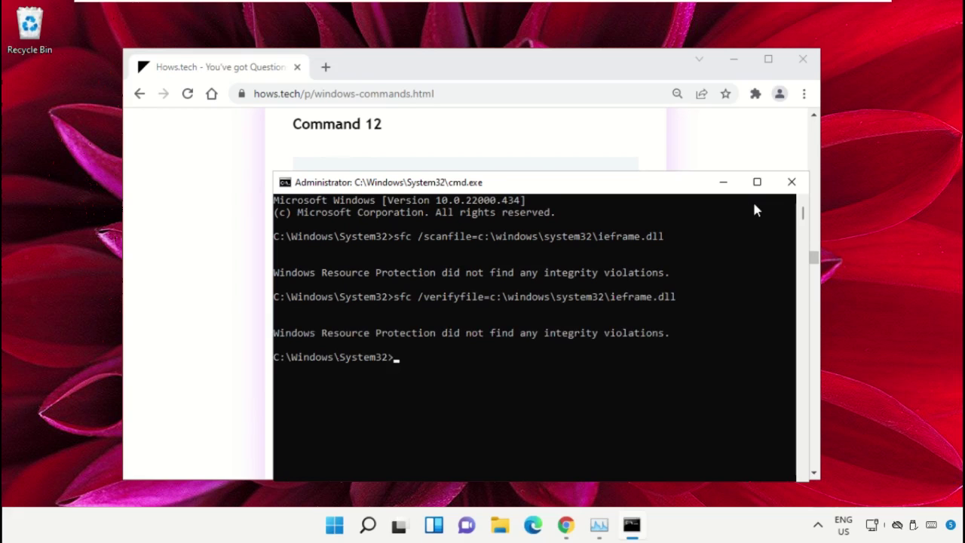
pyautogui.write('exit')
pyautogui.press('Return')
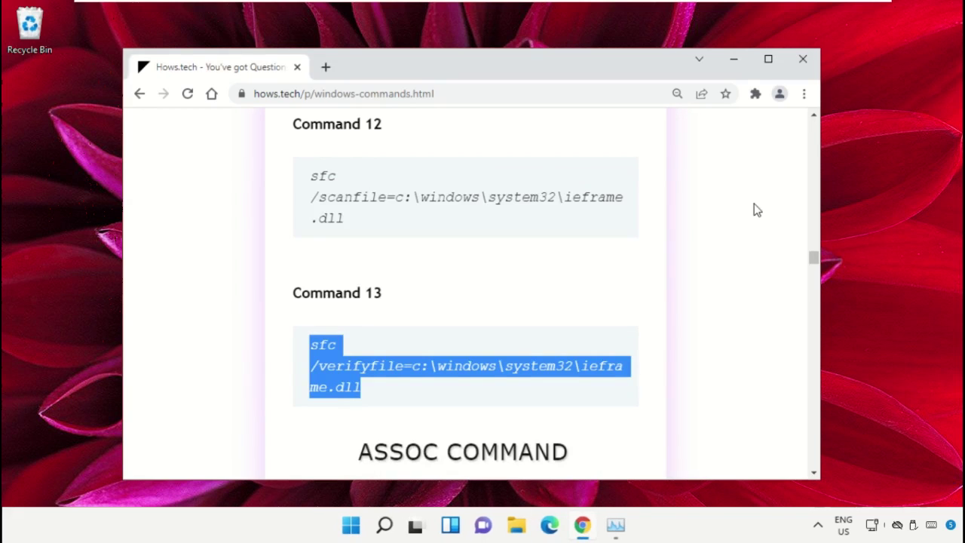
pyautogui.click(743, 65)
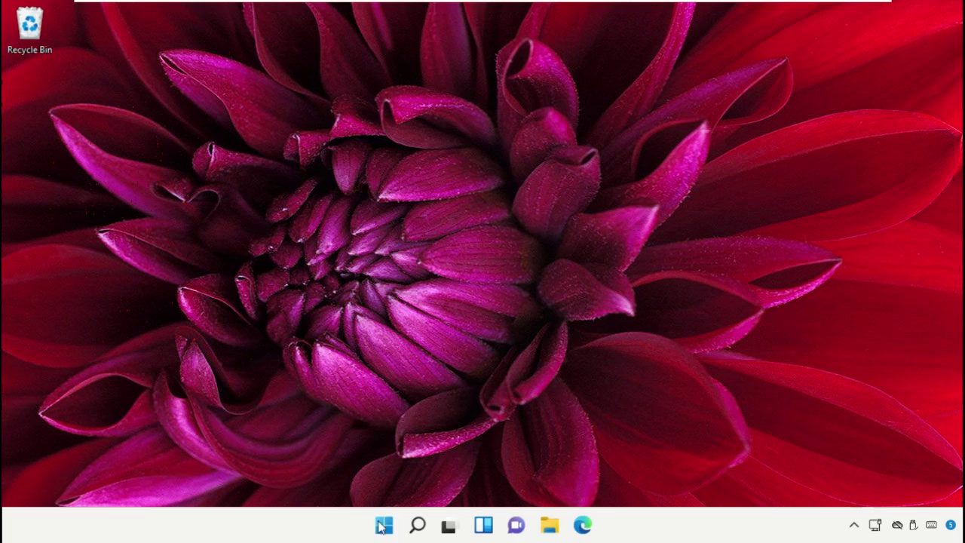
# - Open Chrome, paste the wj32.org Empty Standby List address, and download EmptyStandbyList.exe
pyautogui.click(416, 525)
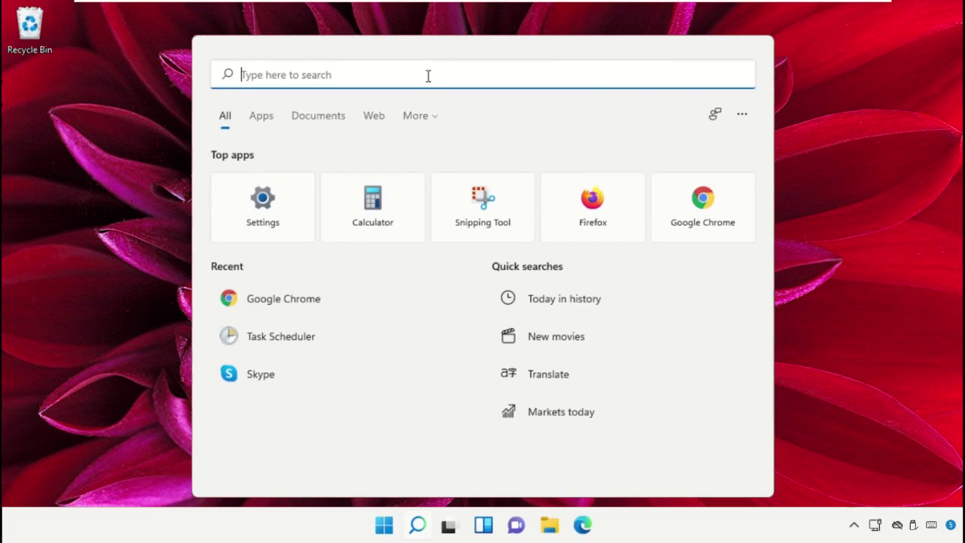
pyautogui.write('Chrome')
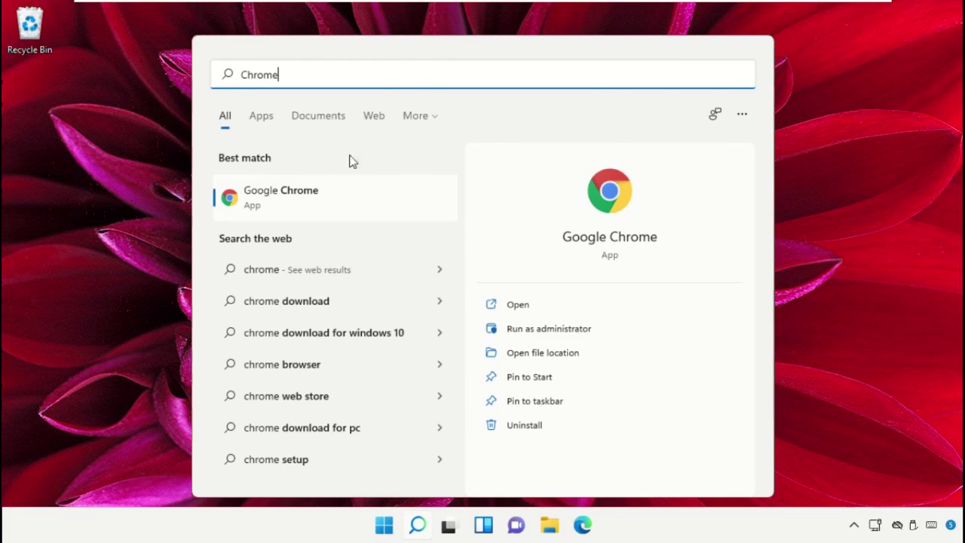
pyautogui.click(346, 197)
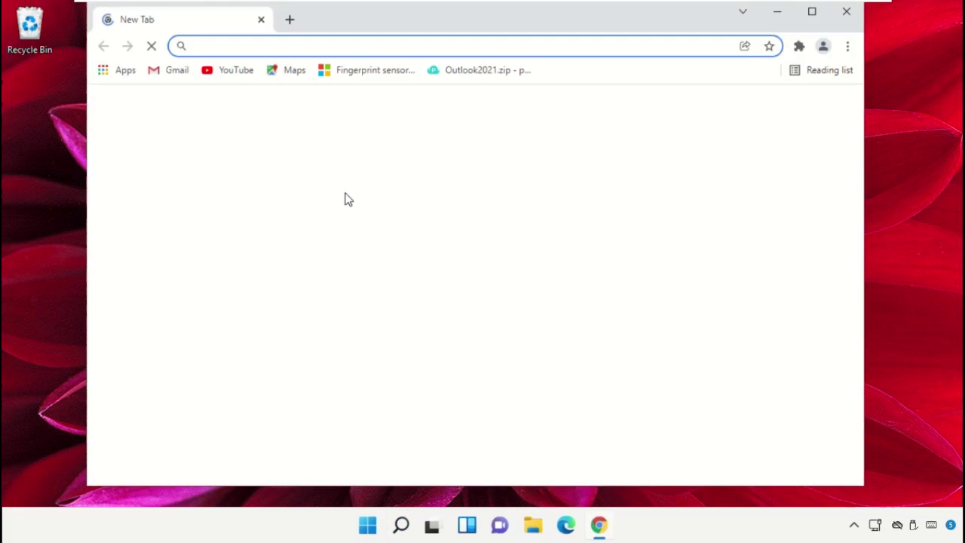
pyautogui.rightClick(509, 43)
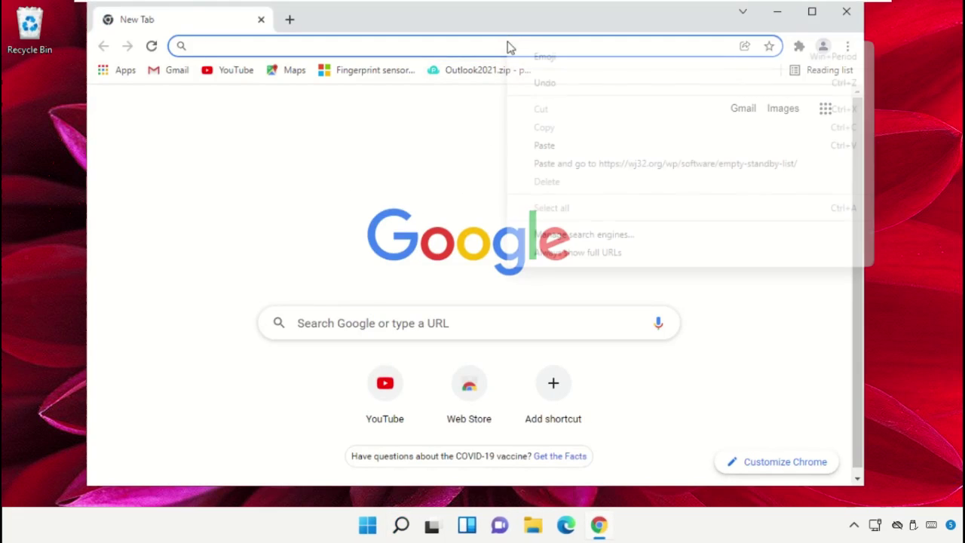
pyautogui.click(598, 164)
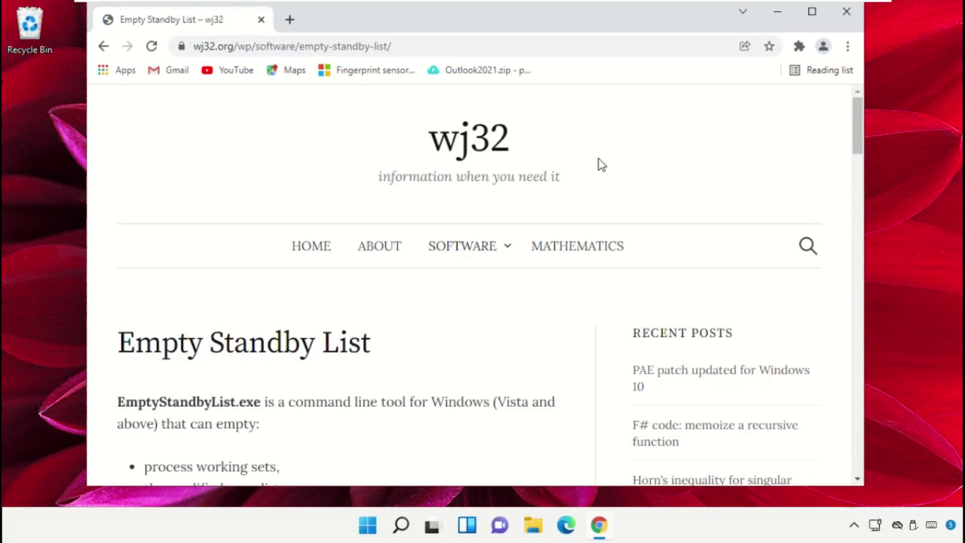
pyautogui.scroll(-5, 453, 295)
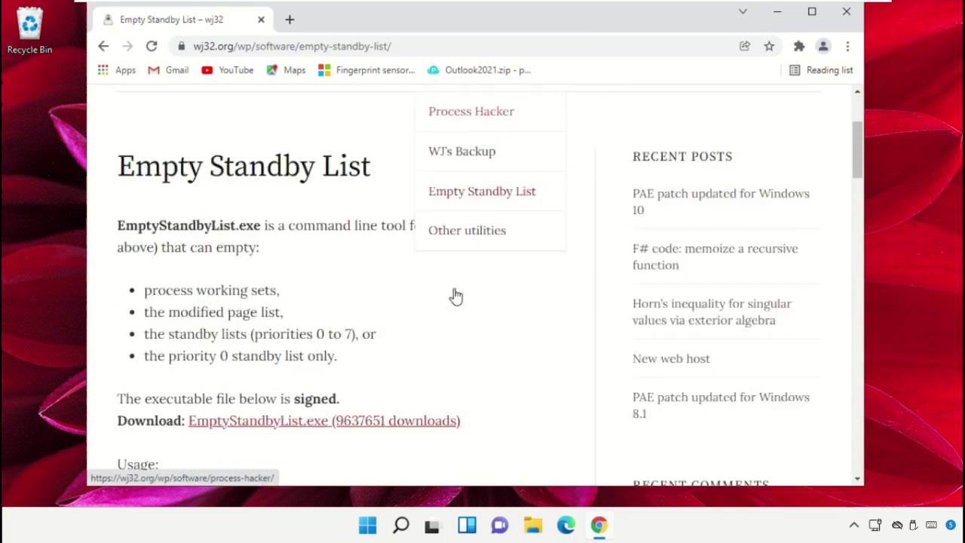
pyautogui.click(362, 227)
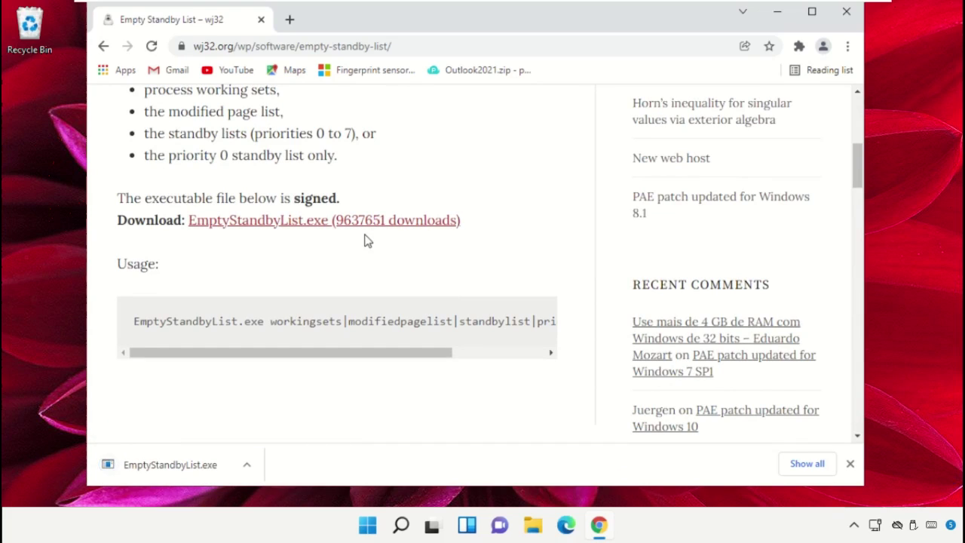
pyautogui.click(242, 464)
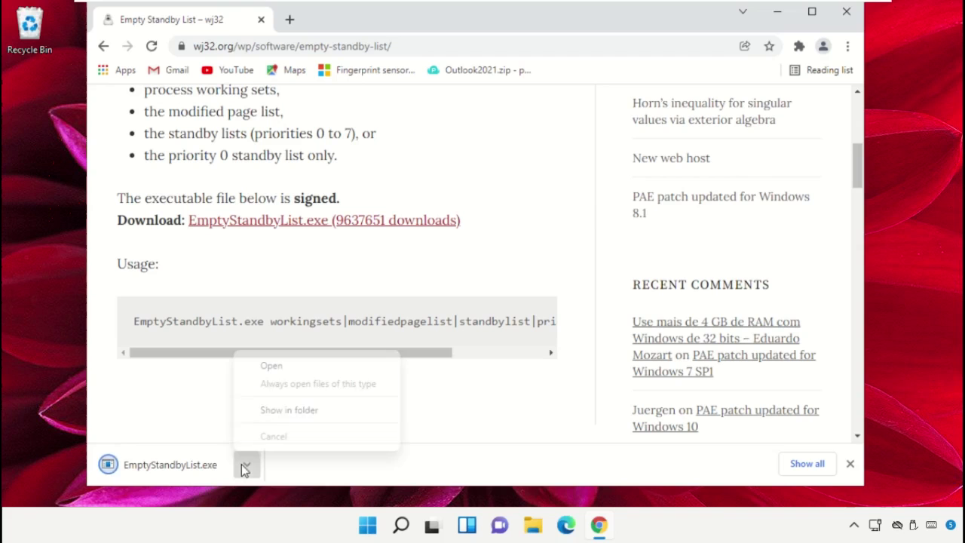
# - Show EmptyStandbyList.exe in Downloads, close Chrome, and mark the file Hidden in its Properties
pyautogui.click(285, 410)
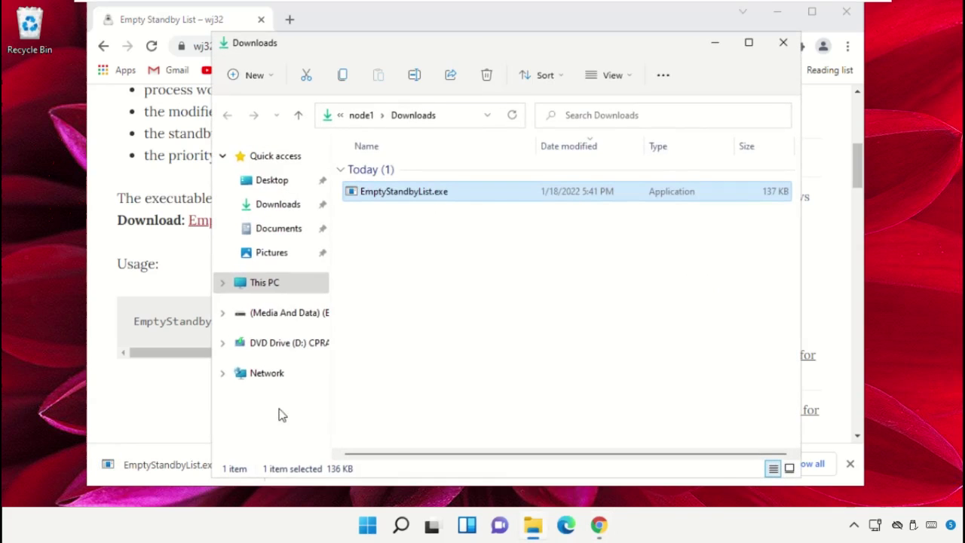
pyautogui.click(847, 21)
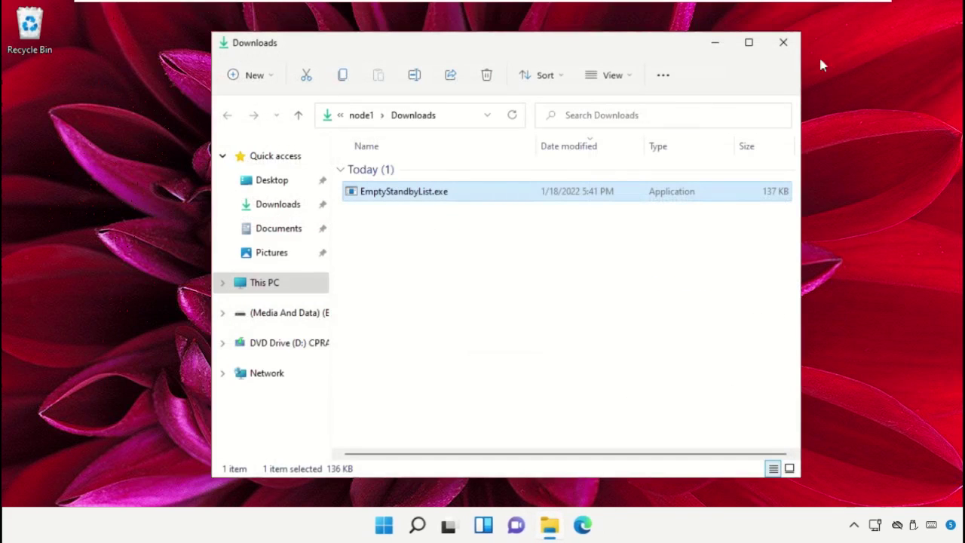
pyautogui.rightClick(465, 194)
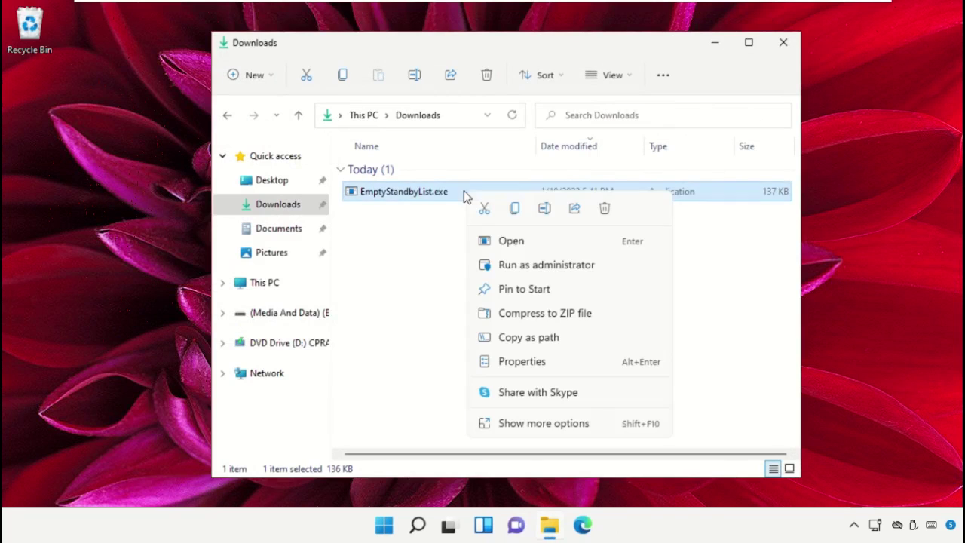
pyautogui.click(522, 362)
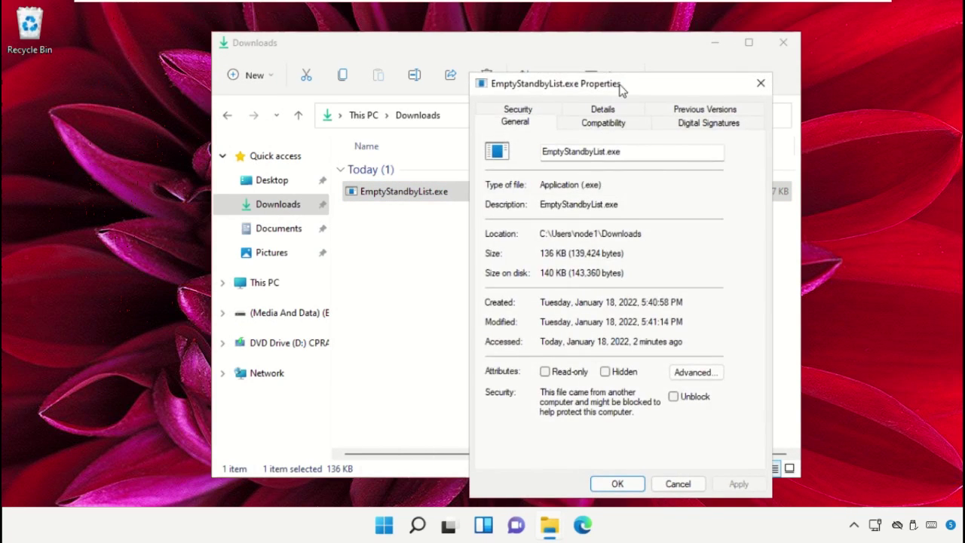
pyautogui.moveTo(621, 86); pyautogui.dragTo(484, 47)
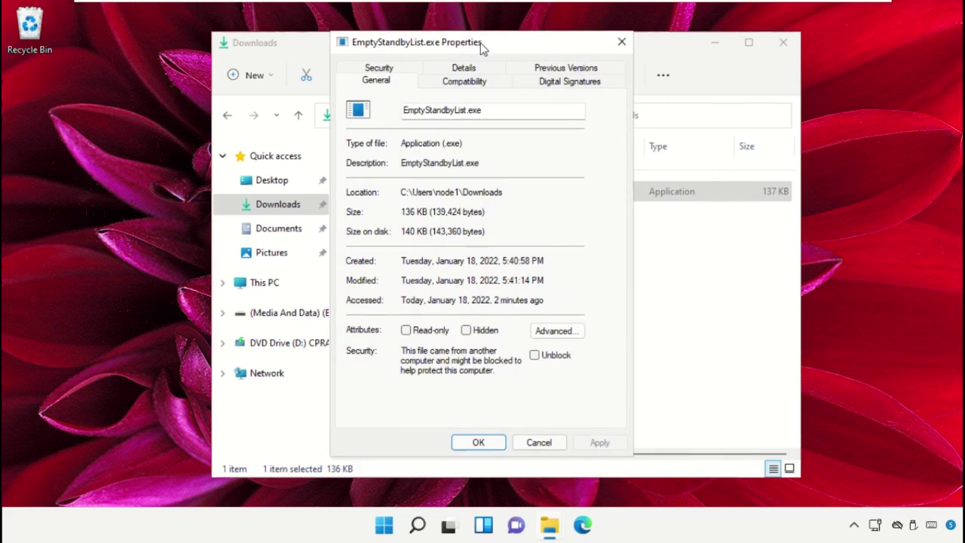
pyautogui.click(468, 331)
pyautogui.click(490, 84)
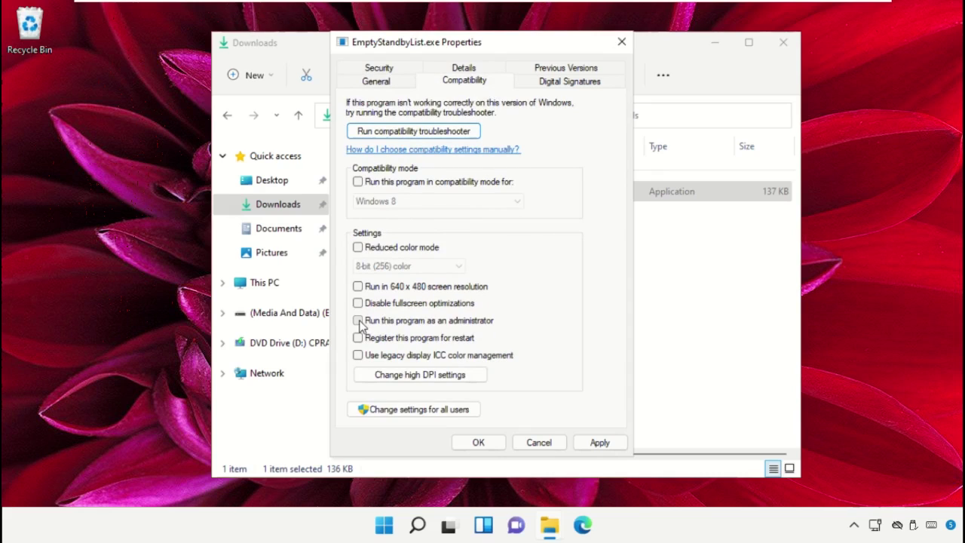
pyautogui.click(599, 443)
pyautogui.click(480, 443)
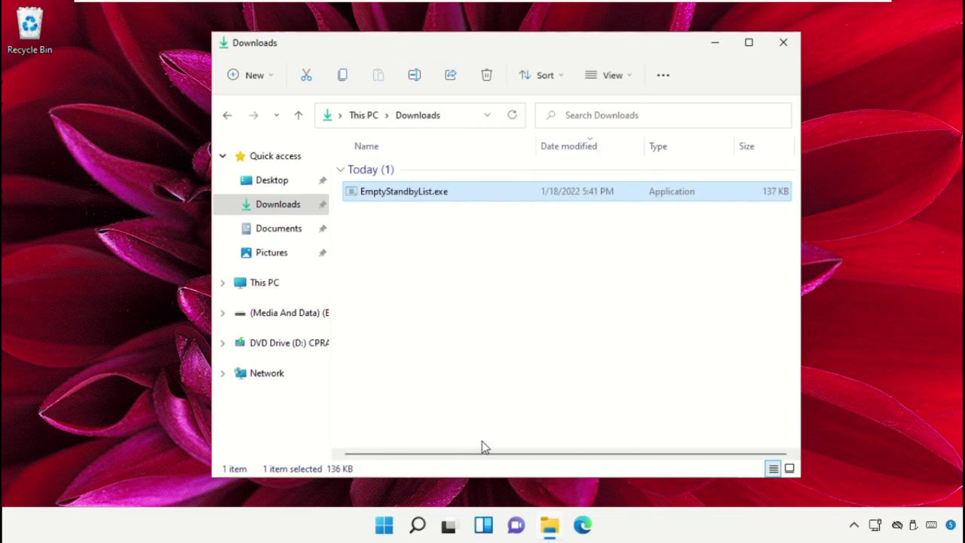
# - Cut EmptyStandbyList.exe and open the Local Disk (C:) drive
pyautogui.rightClick(451, 200)
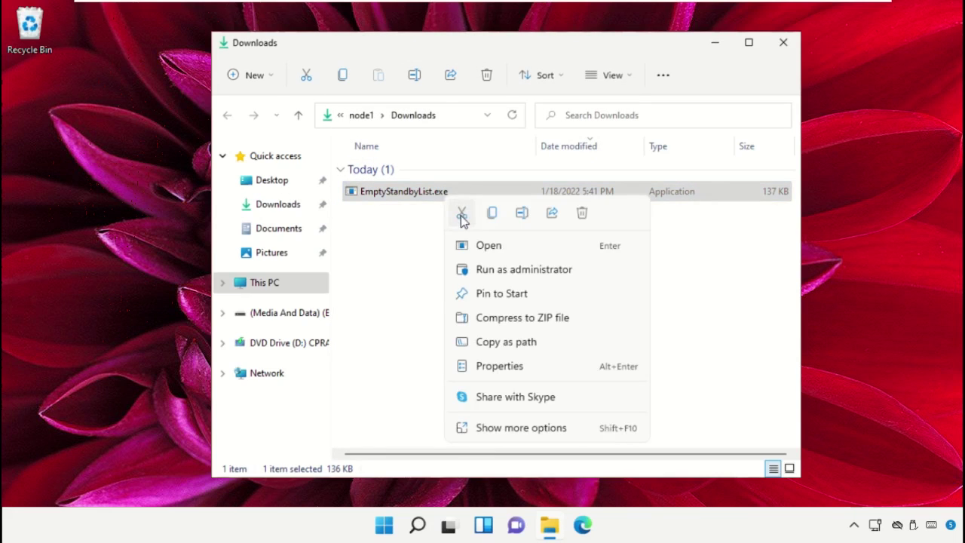
pyautogui.click(462, 217)
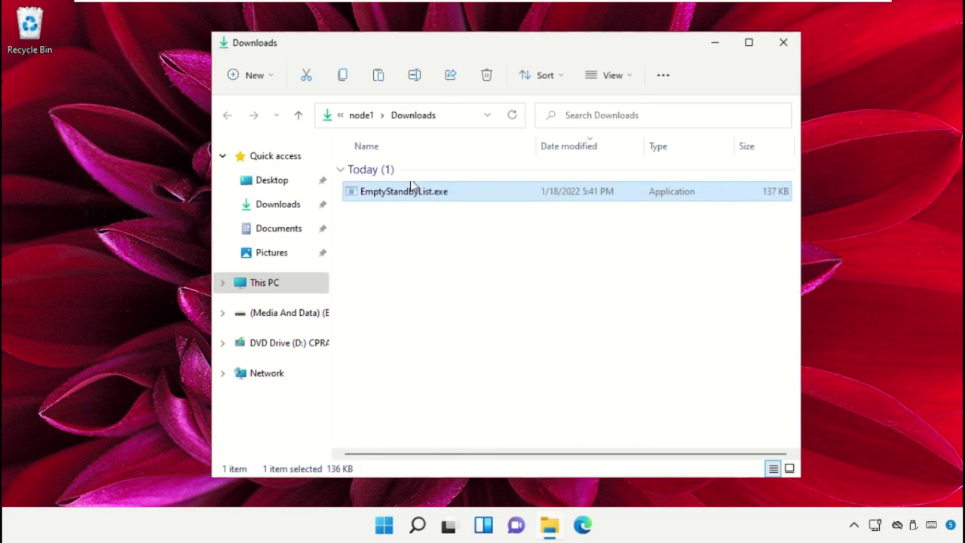
pyautogui.click(275, 282)
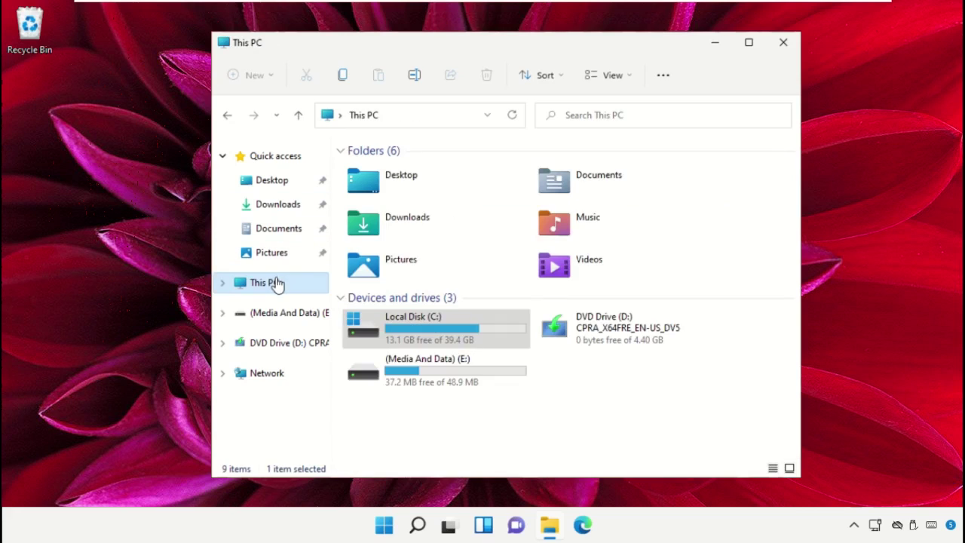
pyautogui.click(419, 332)
pyautogui.doubleClick(419, 332)
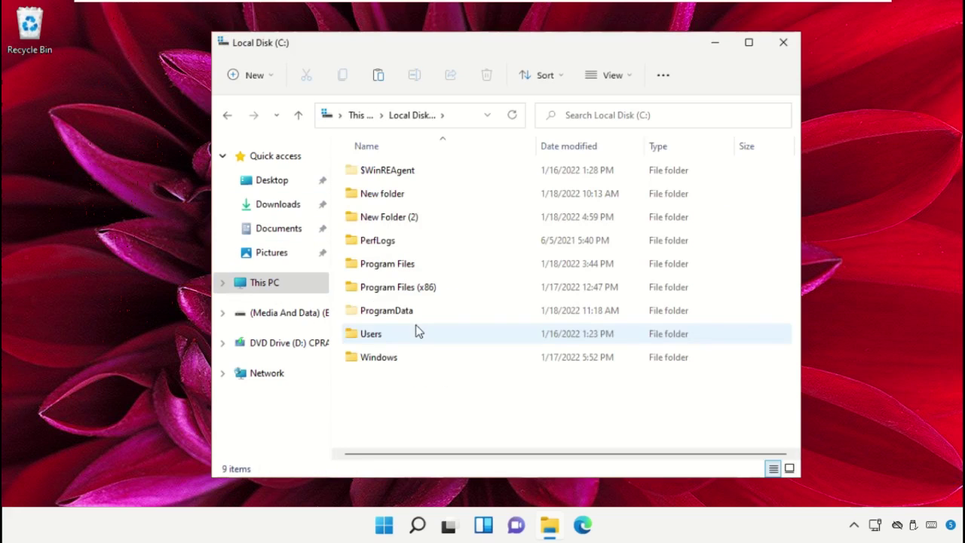
# - Create a 'Catch Clean' folder on C:, paste the exe into it, and close Explorer
pyautogui.rightClick(419, 402)
pyautogui.moveTo(485, 303)
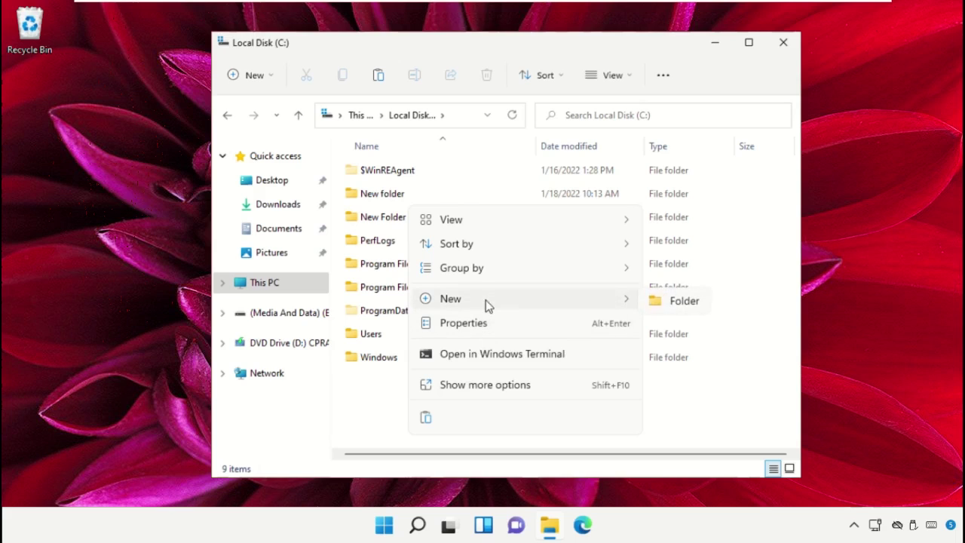
pyautogui.click(673, 299)
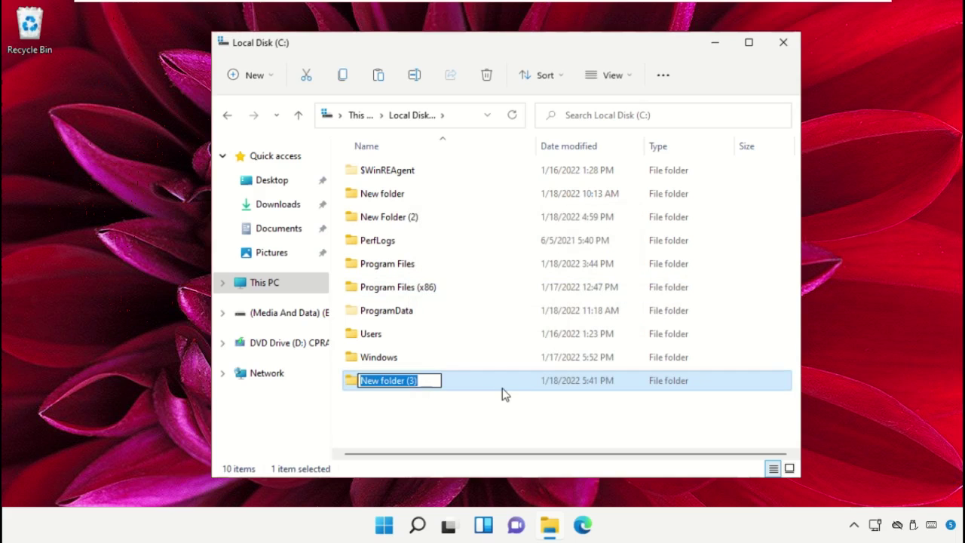
pyautogui.write('Catch Clean')
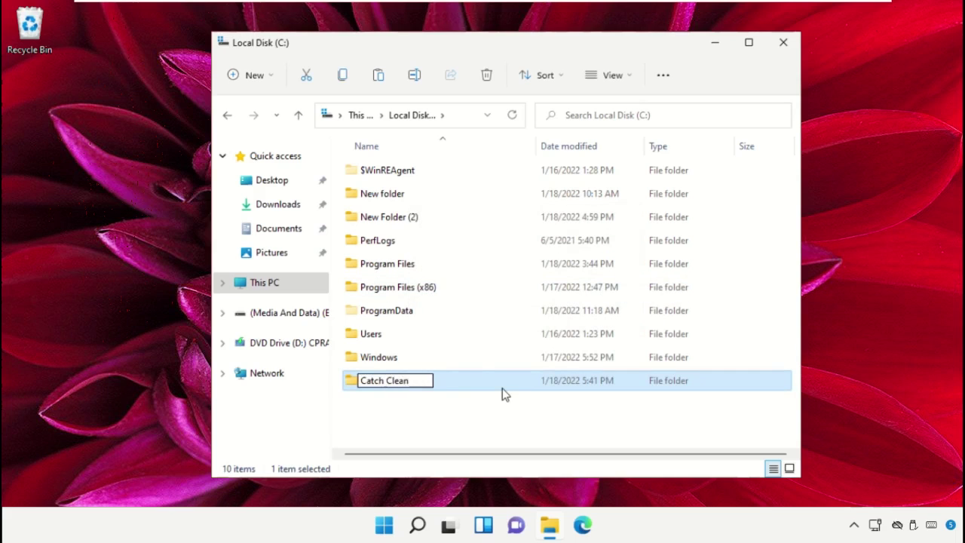
pyautogui.hotkey('ctrl', 'a')
pyautogui.press('Return')
pyautogui.doubleClick(478, 388)
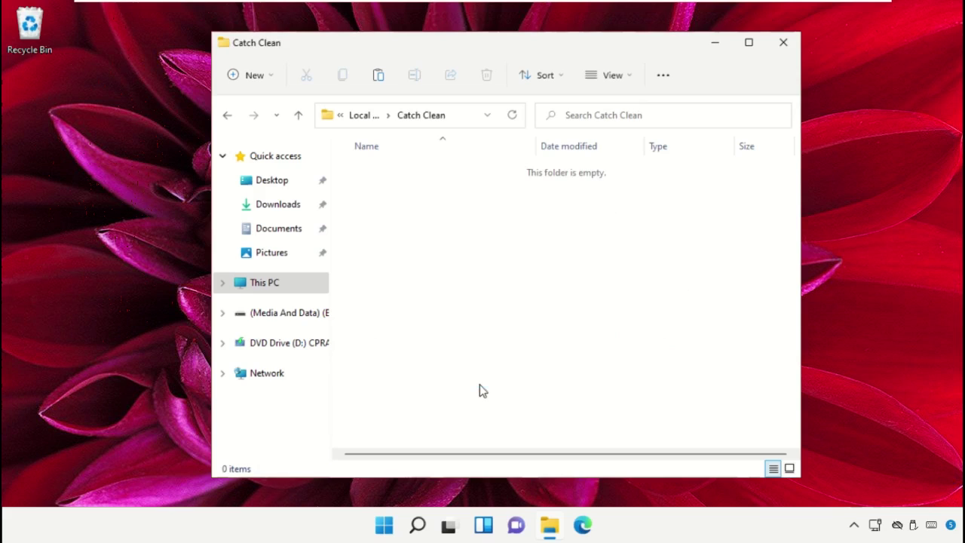
pyautogui.rightClick(494, 228)
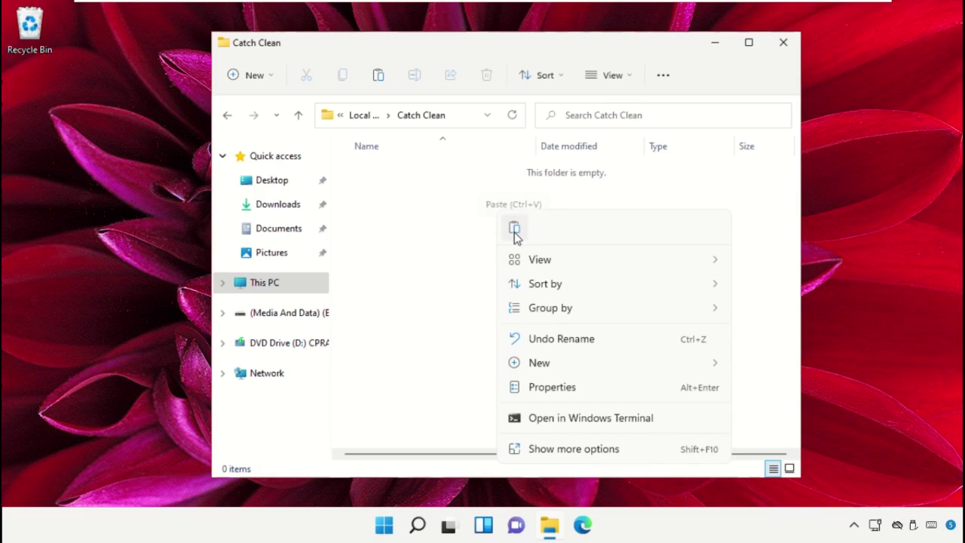
pyautogui.click(512, 229)
pyautogui.click(514, 234)
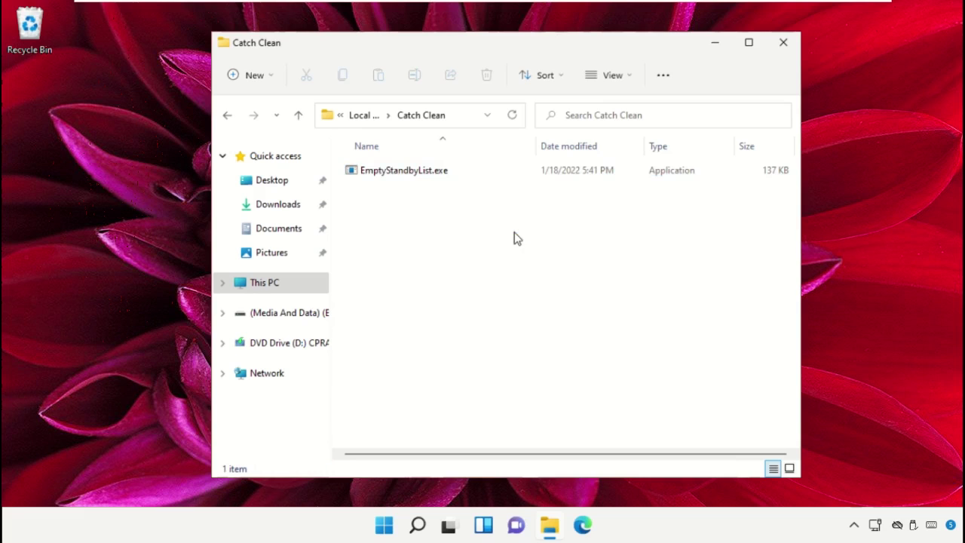
pyautogui.click(783, 43)
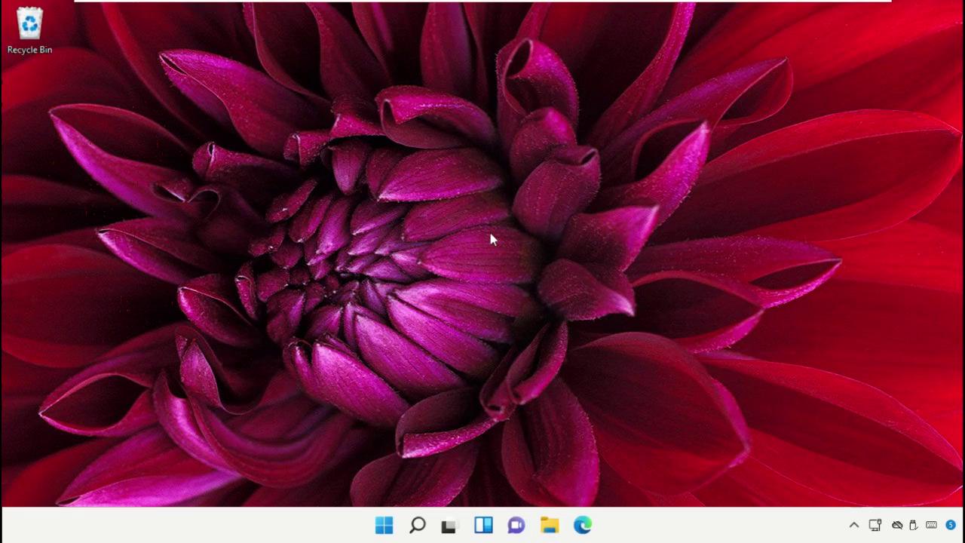
# - Find Task Scheduler through Windows search ('Task Schedular'), launch it, and begin a new task with Create Task
pyautogui.click(384, 526)
pyautogui.click(396, 532)
pyautogui.click(419, 527)
pyautogui.click(839, 302)
pyautogui.click(416, 526)
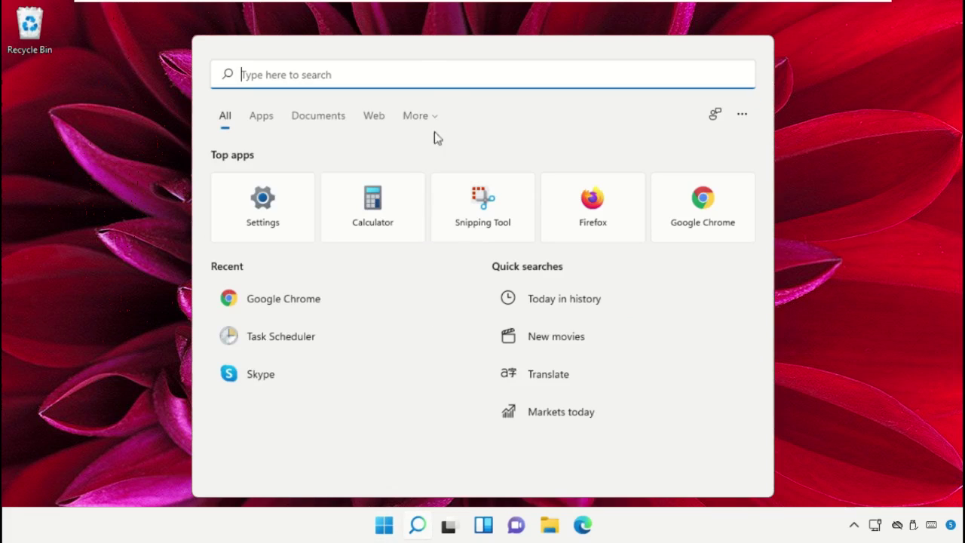
pyautogui.write('Task Schedular')
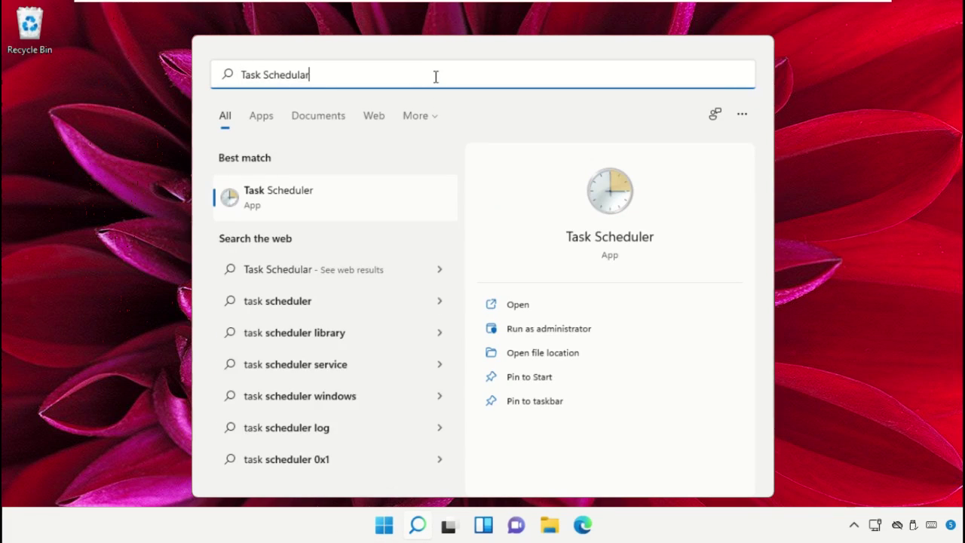
pyautogui.click(339, 198)
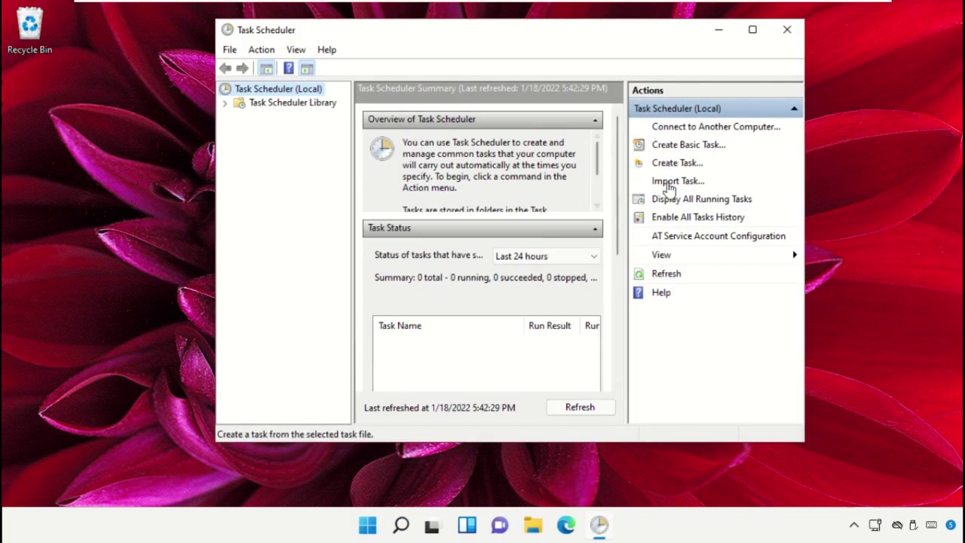
pyautogui.click(679, 164)
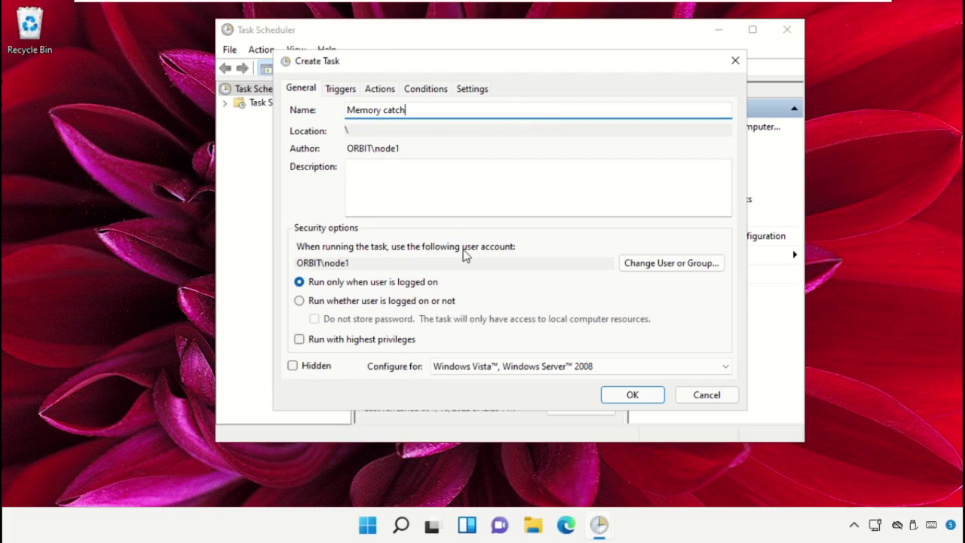
# - Set the task's run account to SYSTEM using the advanced account search
pyautogui.click(628, 266)
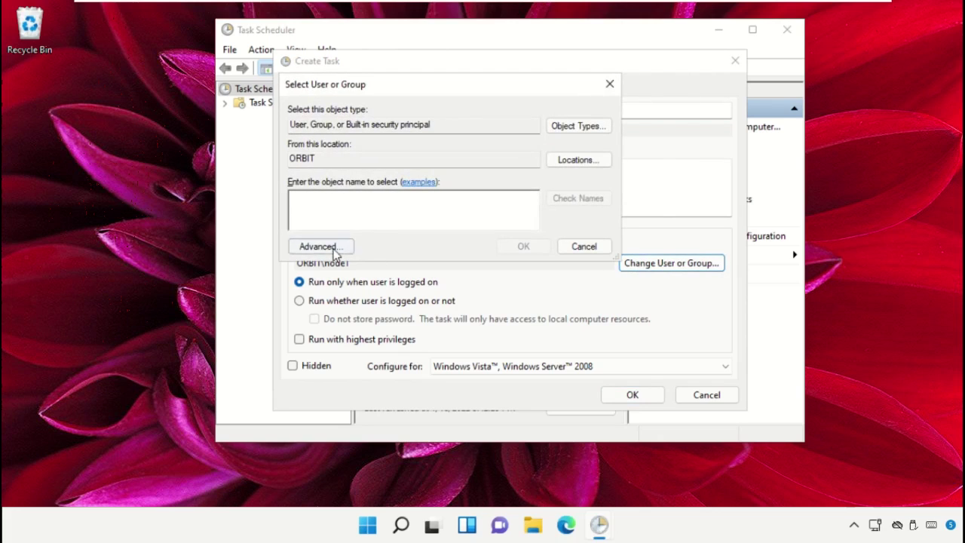
pyautogui.click(309, 249)
pyautogui.moveTo(458, 90); pyautogui.dragTo(456, 52)
pyautogui.click(629, 179)
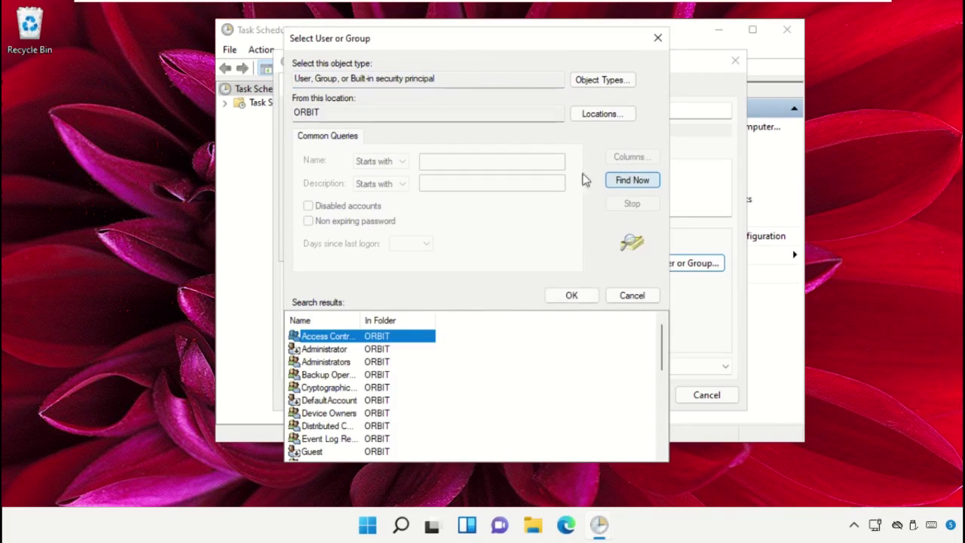
pyautogui.moveTo(363, 321); pyautogui.dragTo(450, 329)
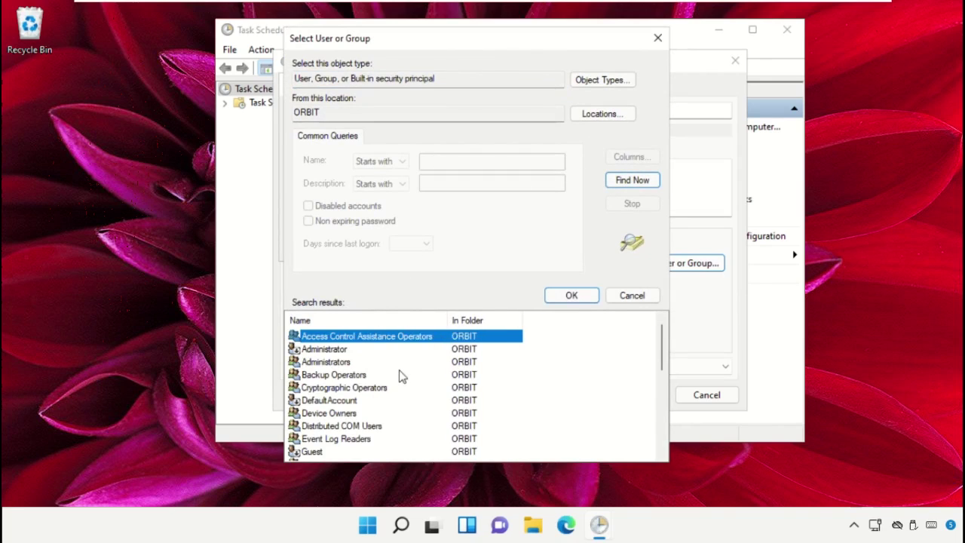
pyautogui.scroll(-3, 400, 374)
pyautogui.scroll(-3, 400, 375)
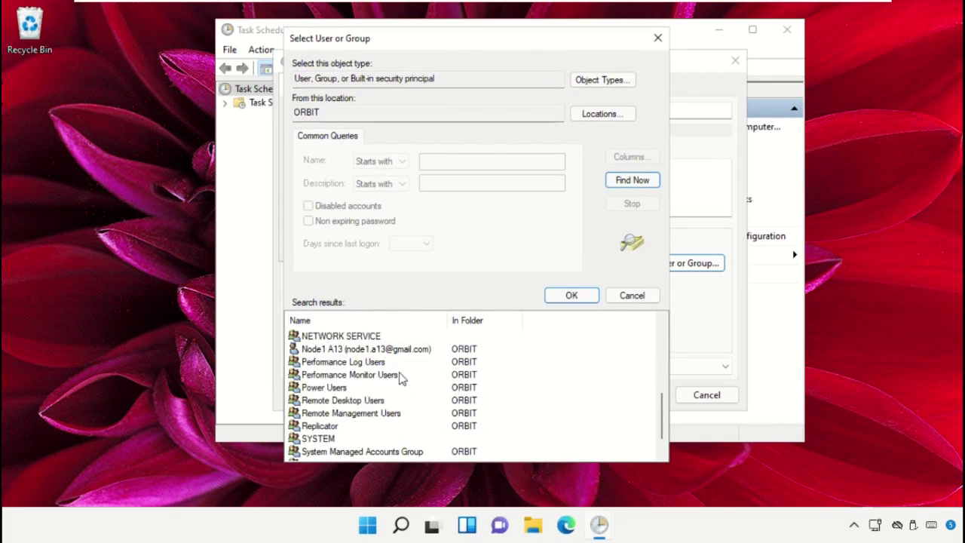
pyautogui.click(332, 413)
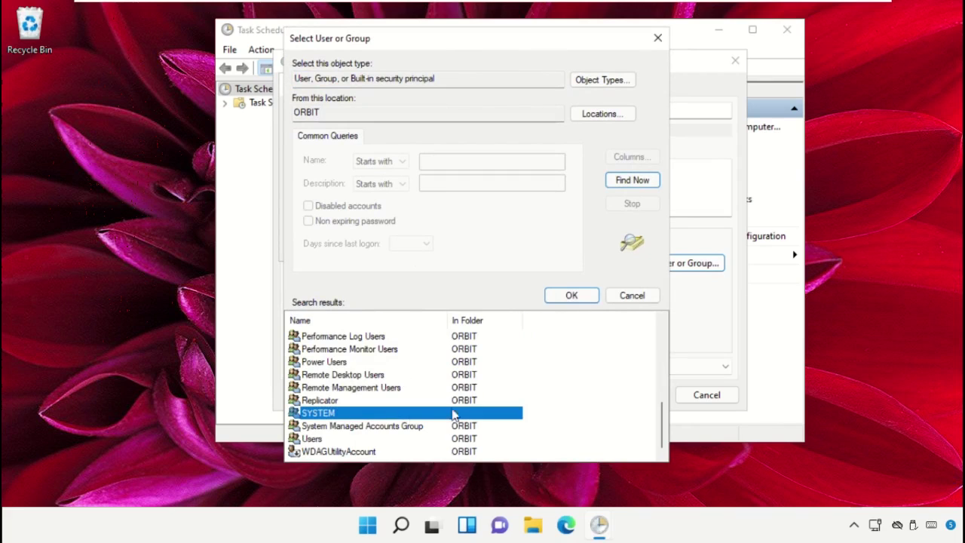
pyautogui.click(570, 296)
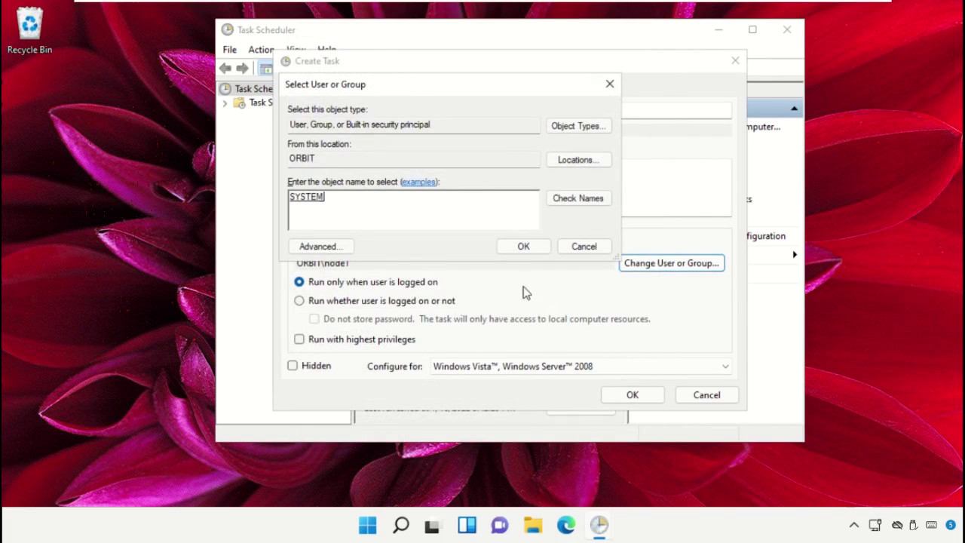
pyautogui.click(523, 249)
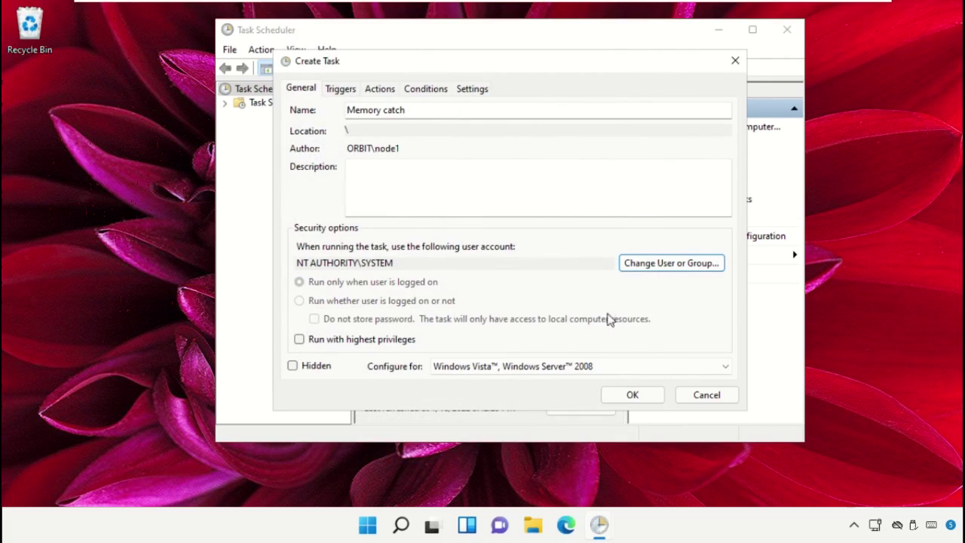
# - Configure the task for Windows 10 and mark it hidden
pyautogui.click(609, 366)
pyautogui.click(509, 381)
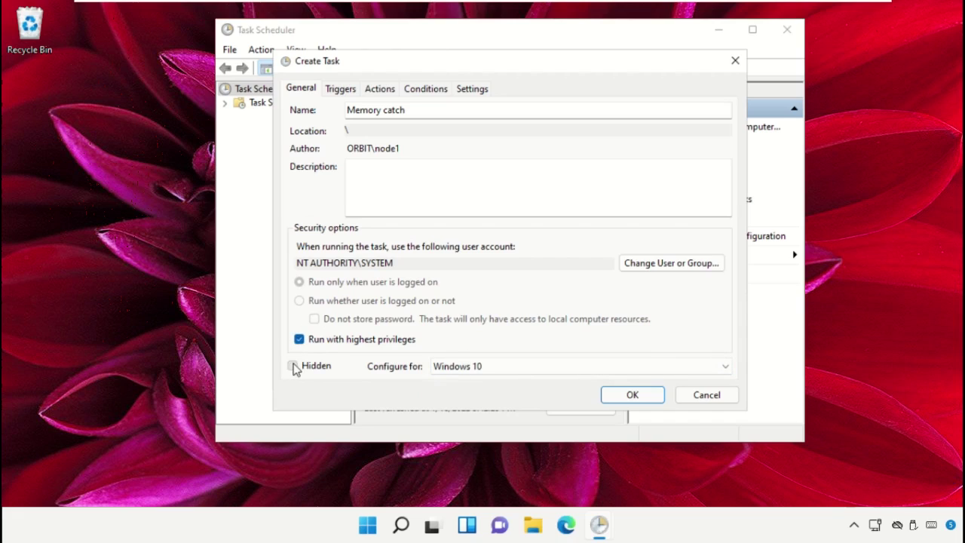
pyautogui.click(293, 366)
pyautogui.click(341, 90)
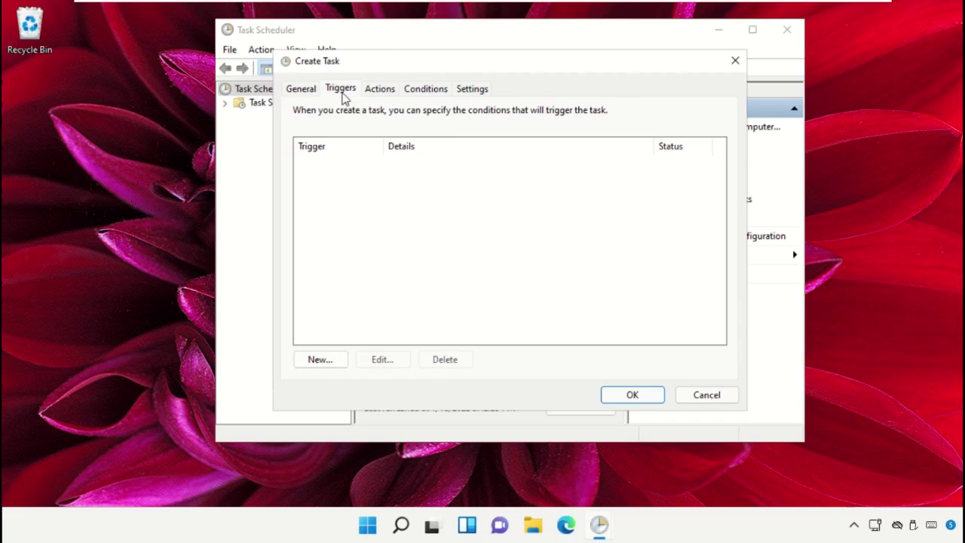
# - Add an enabled Daily trigger that repeats the task every 1 minute
pyautogui.click(333, 362)
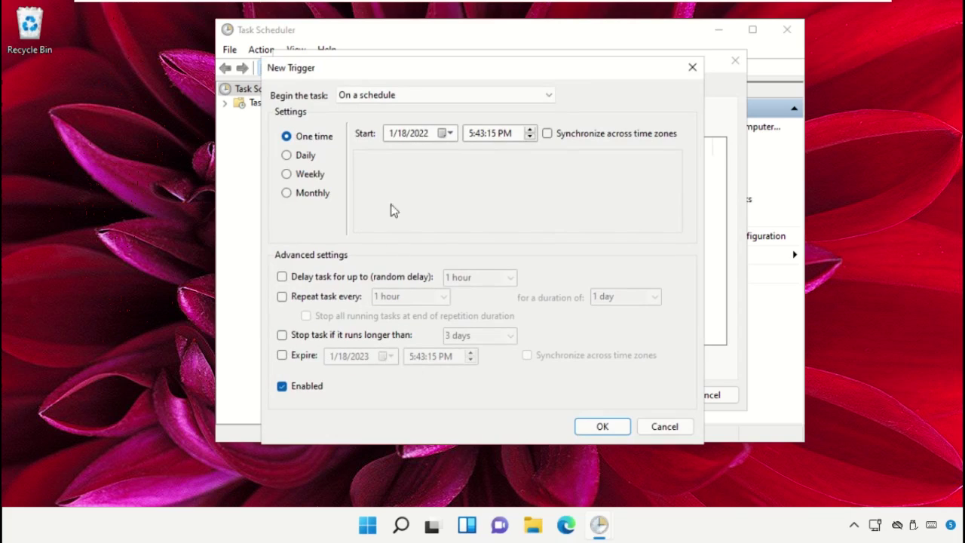
pyautogui.click(305, 155)
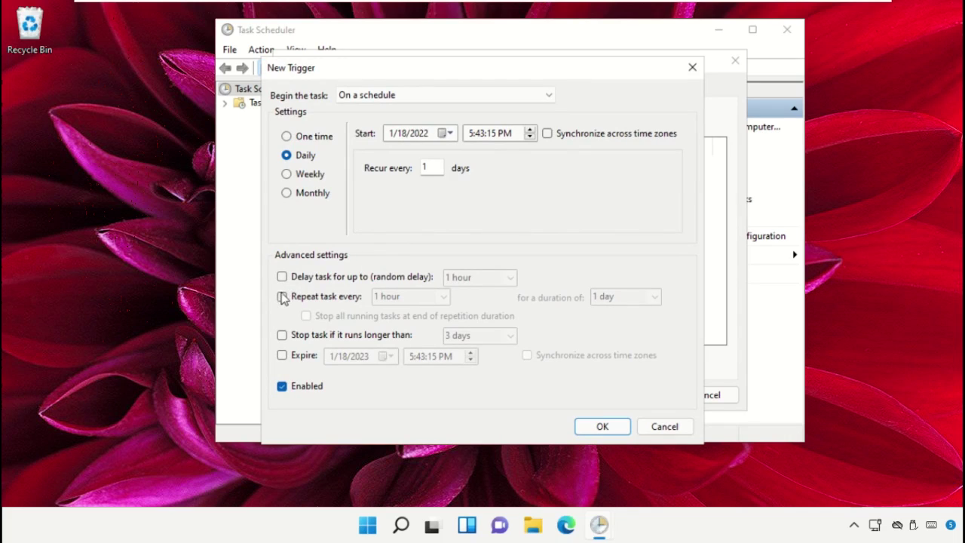
pyautogui.click(282, 298)
pyautogui.click(416, 296)
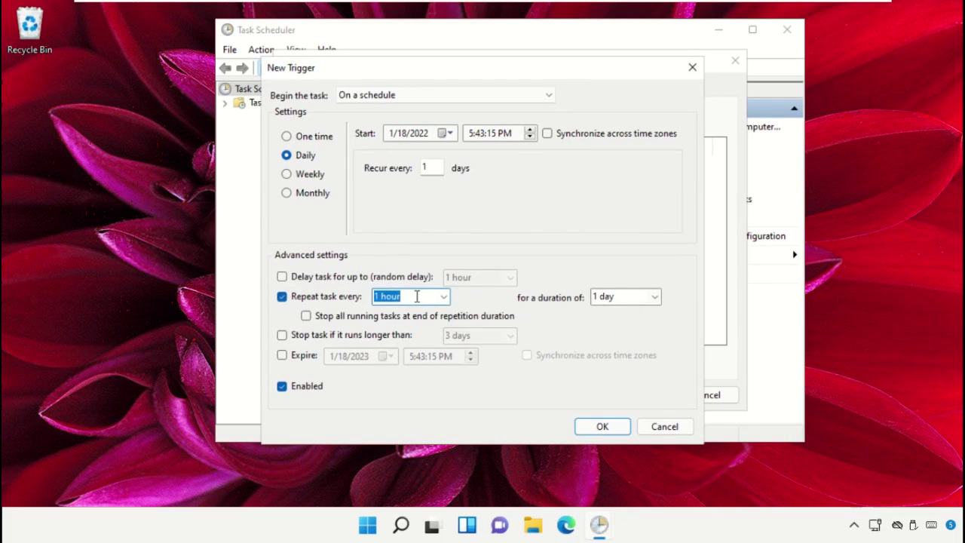
pyautogui.write('1 minutes')
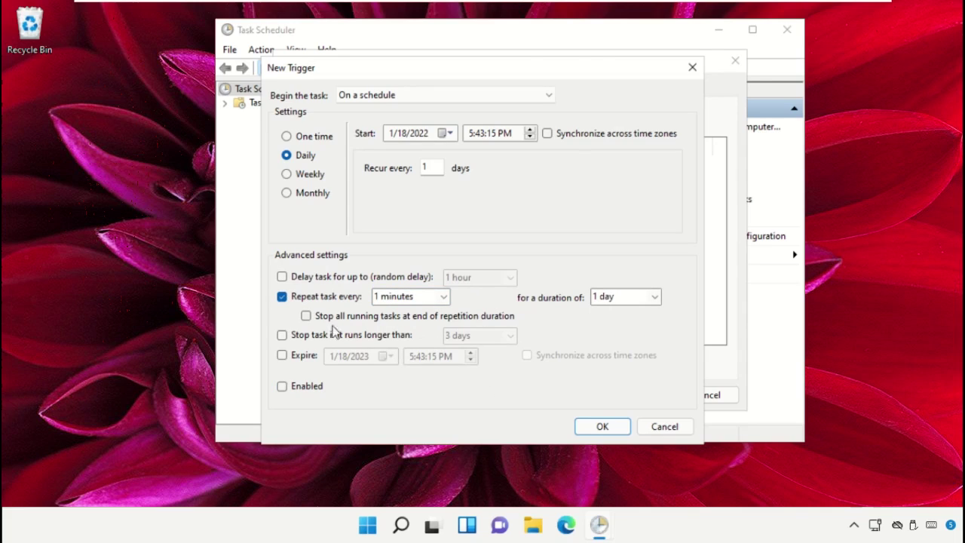
pyautogui.click(282, 387)
pyautogui.click(607, 426)
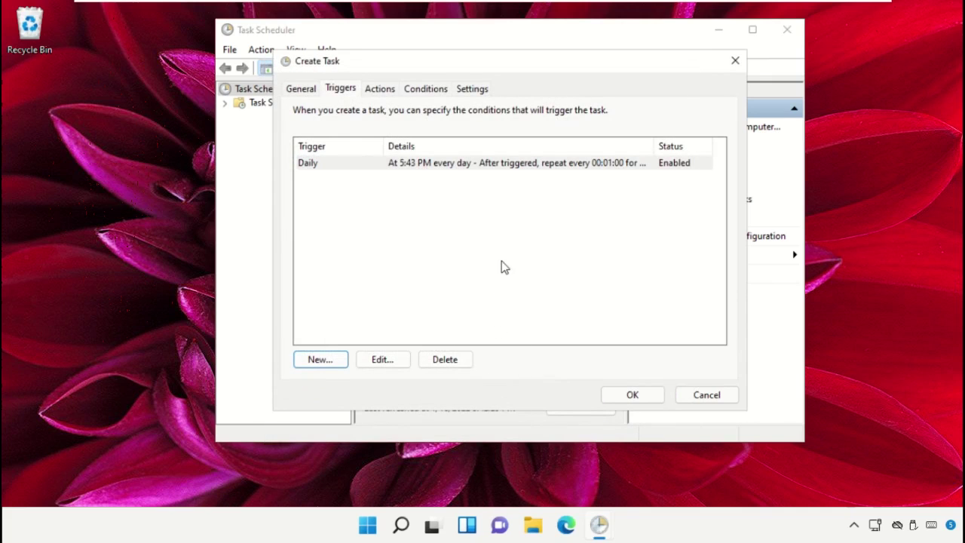
# - Add a Start a program action running C:\Catch Clean\EmptyStandbyList.exe
pyautogui.click(385, 91)
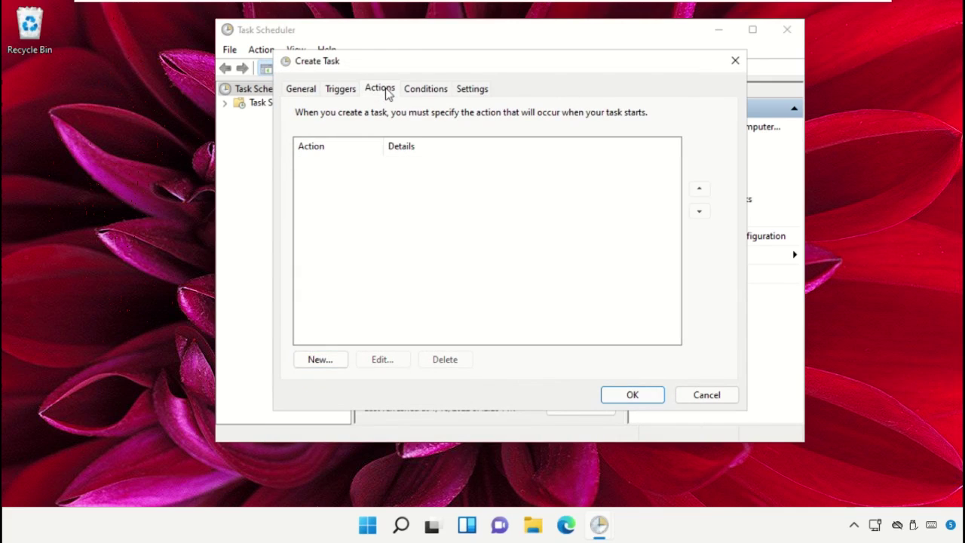
pyautogui.click(328, 361)
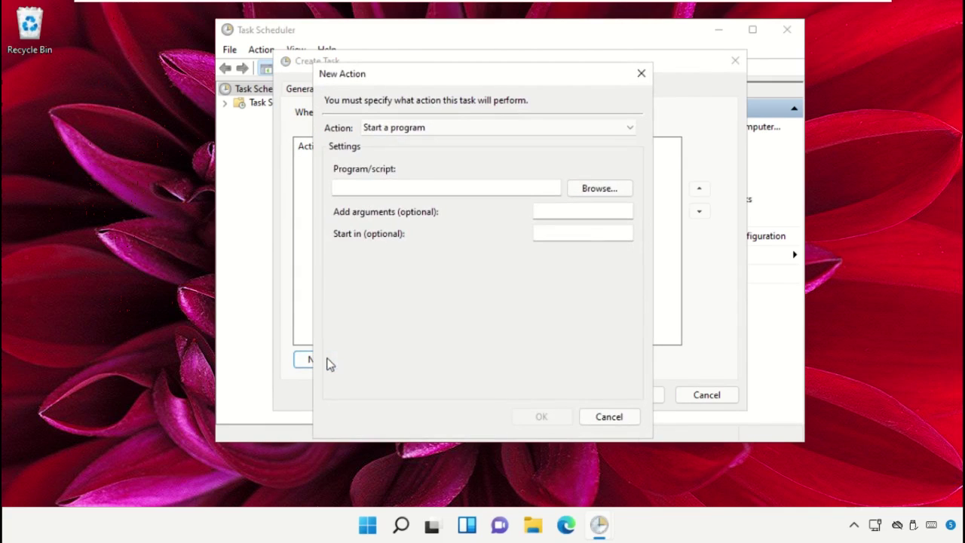
pyautogui.click(593, 187)
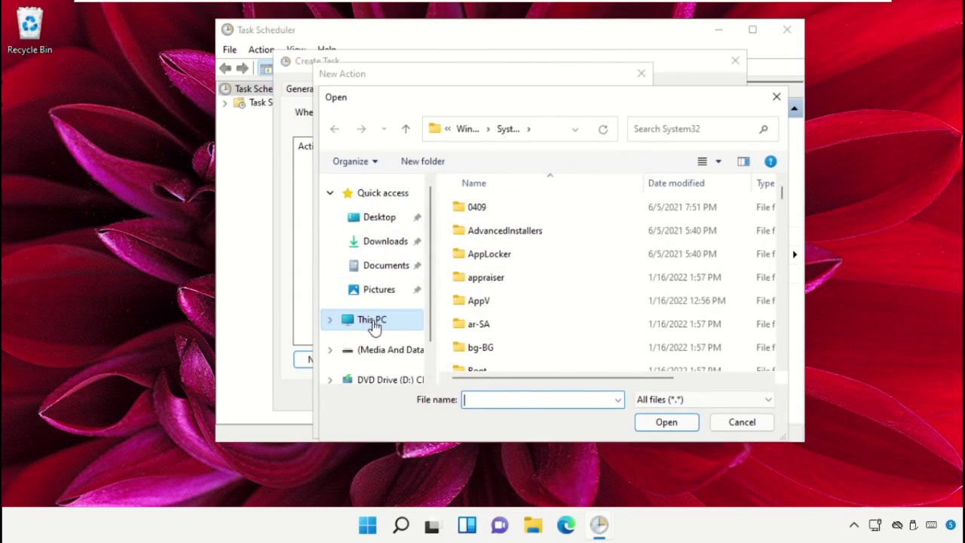
pyautogui.click(377, 324)
pyautogui.doubleClick(530, 360)
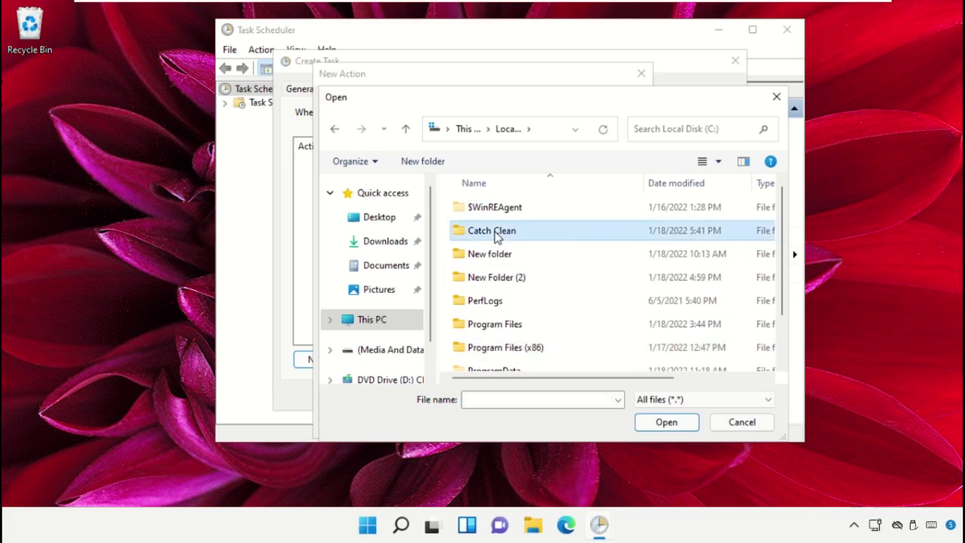
pyautogui.doubleClick(494, 231)
pyautogui.click(508, 216)
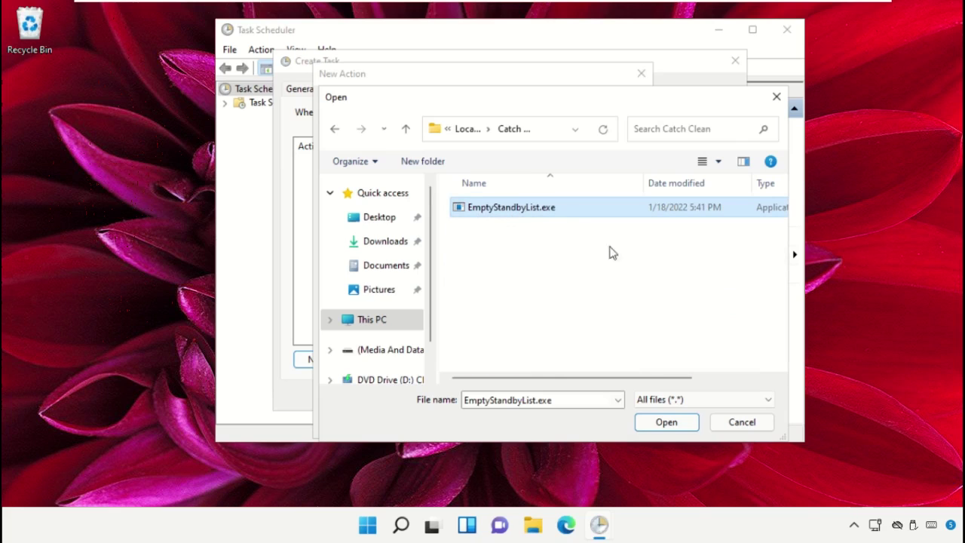
pyautogui.click(677, 423)
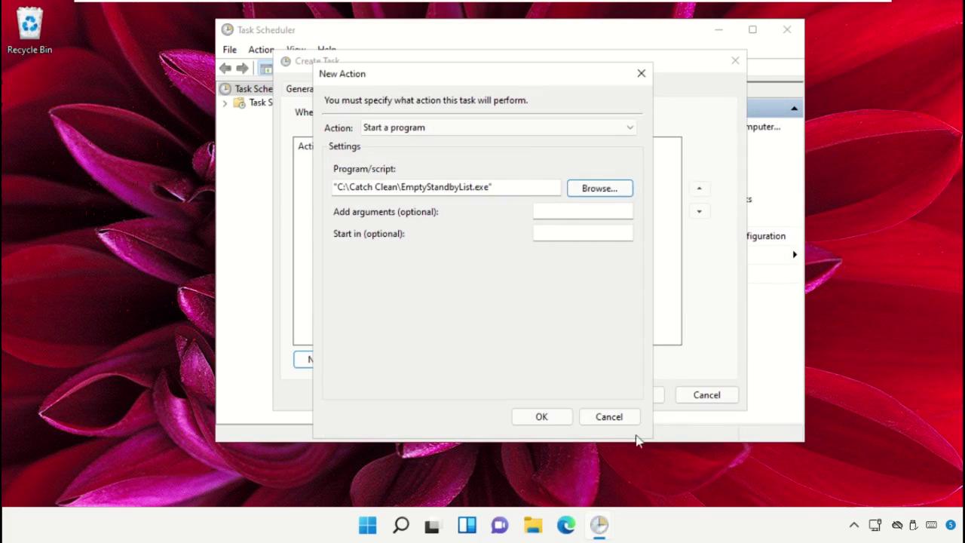
pyautogui.click(540, 417)
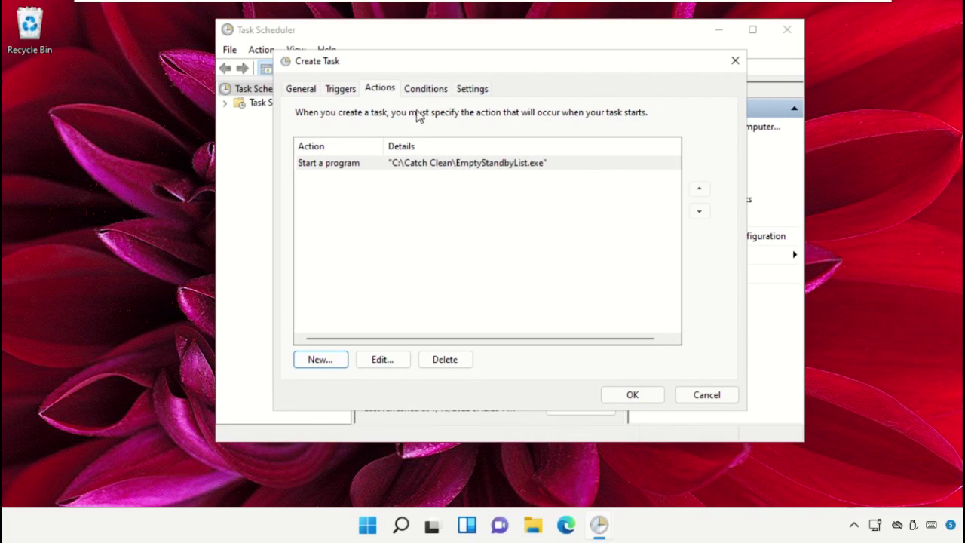
pyautogui.click(426, 89)
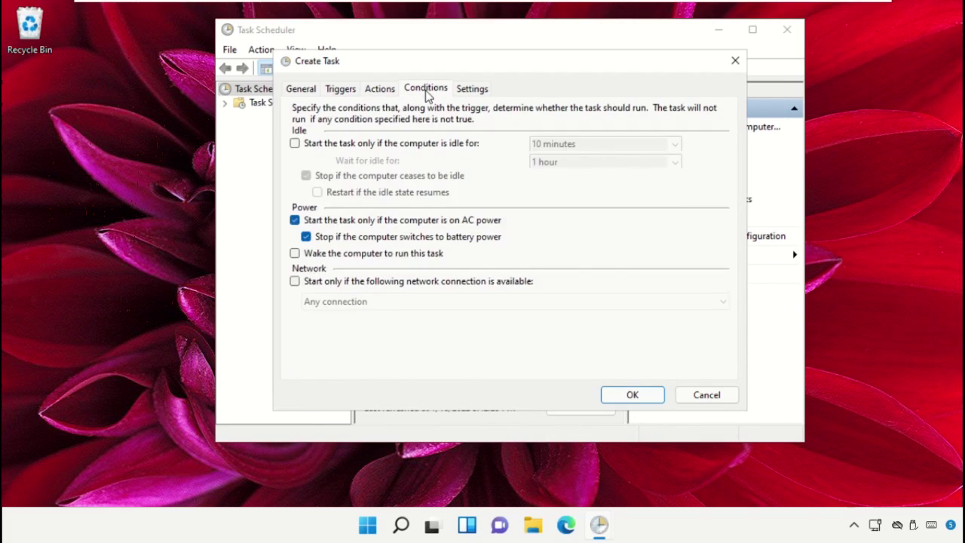
# - Save the Memory catch task and check its Ready status and 5:43 PM daily schedule in the Library
pyautogui.click(458, 92)
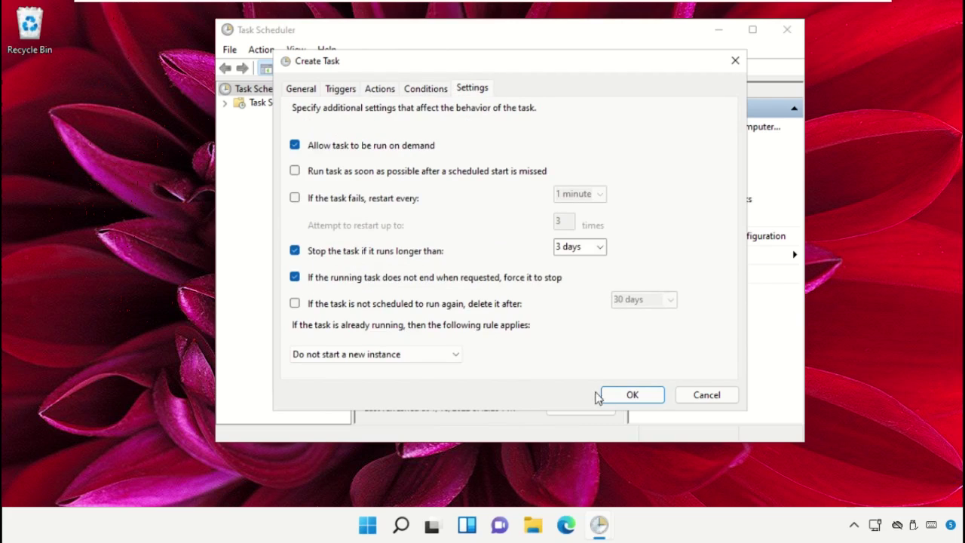
pyautogui.click(608, 394)
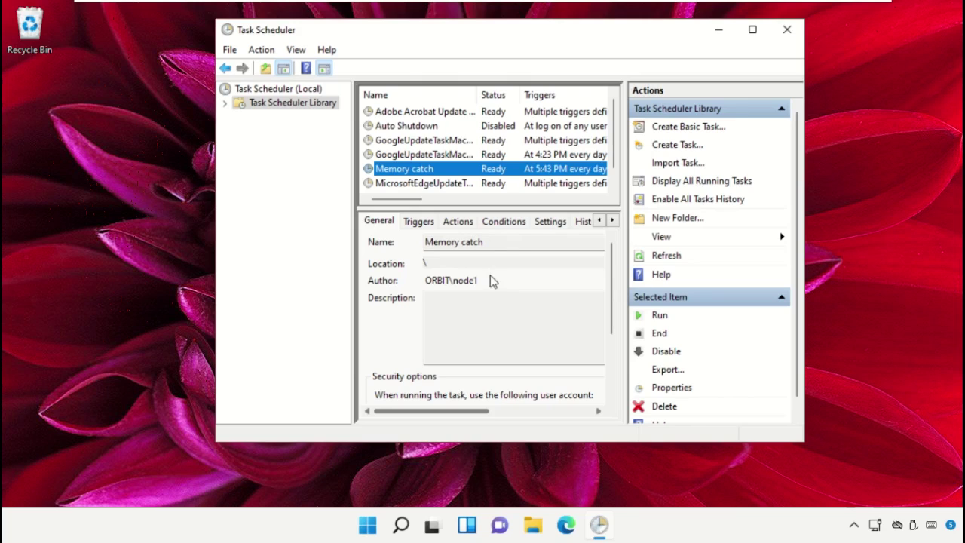
pyautogui.click(446, 113)
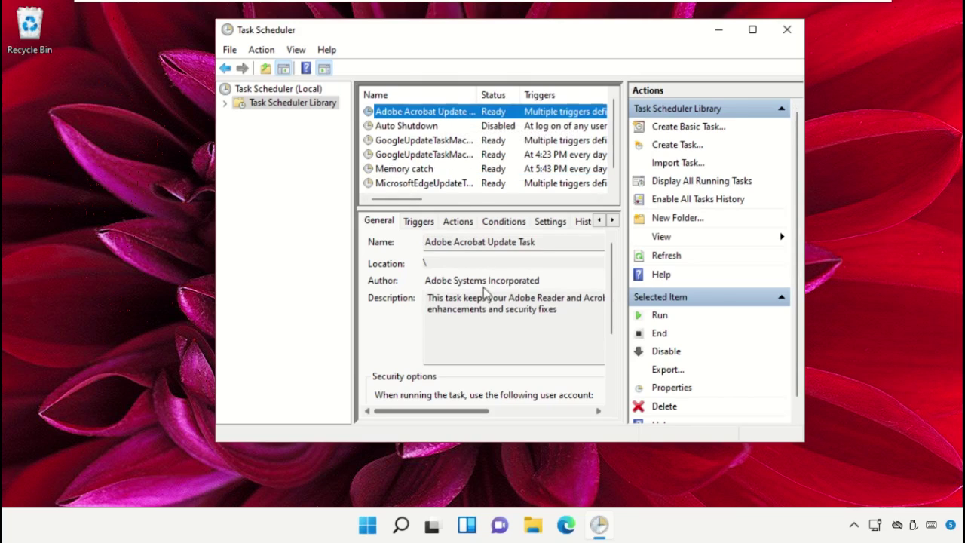
pyautogui.moveTo(478, 94); pyautogui.dragTo(462, 95)
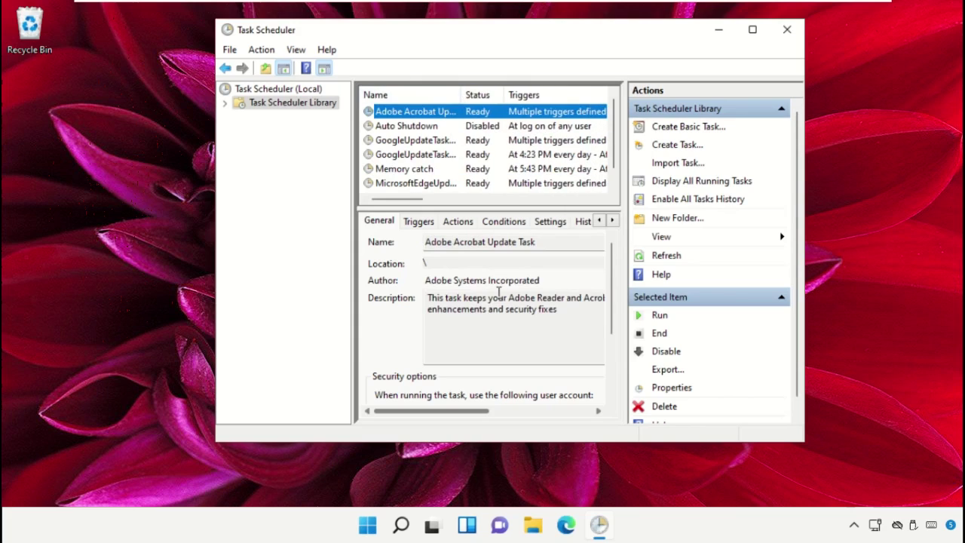
pyautogui.click(433, 172)
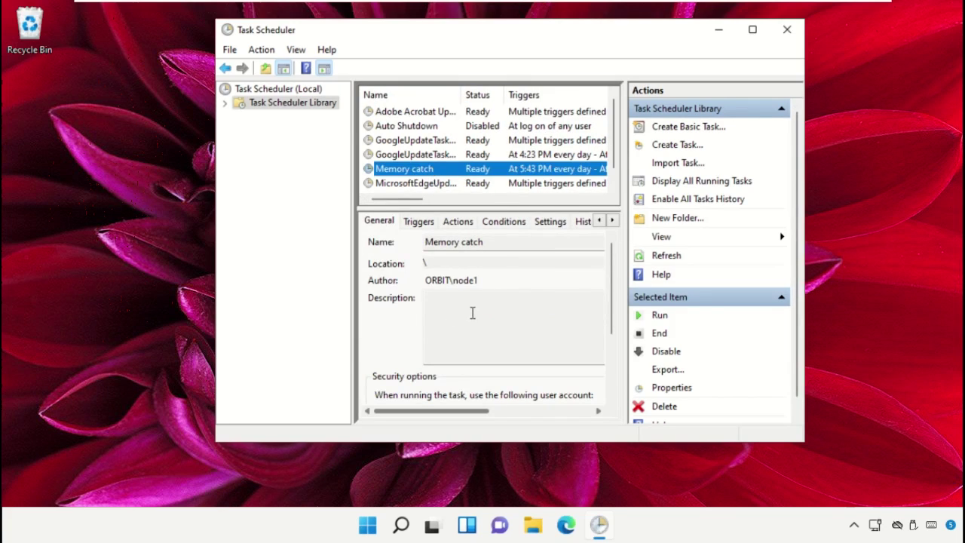
pyautogui.click(472, 313)
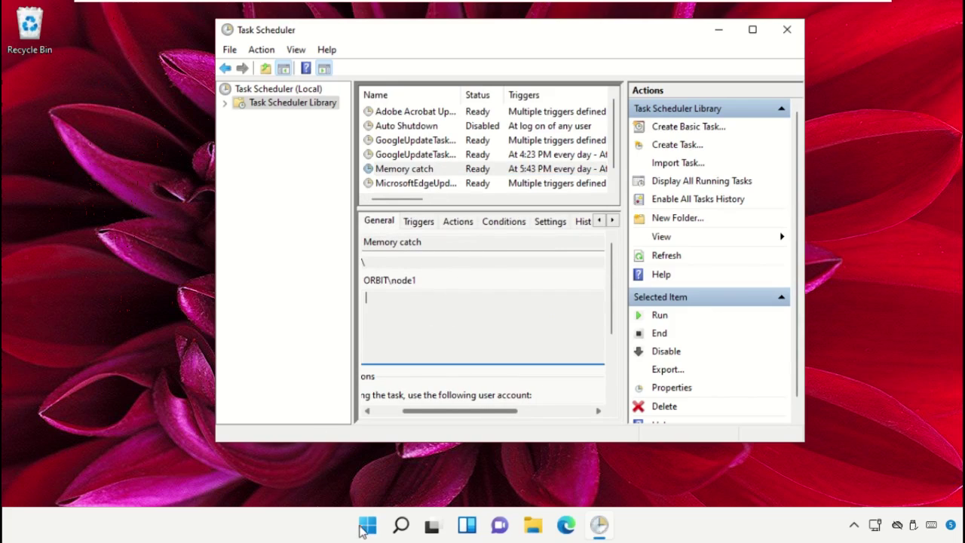
pyautogui.rightClick(364, 529)
# - Check memory usage on Task Manager's Performance tab (2.6 of 8.0 GB), then close it
pyautogui.click(377, 342)
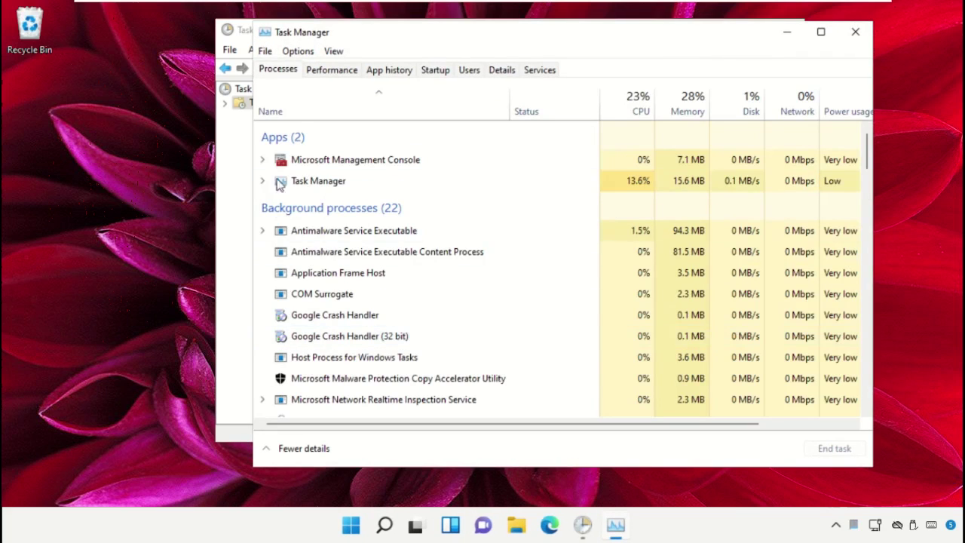
pyautogui.click(331, 70)
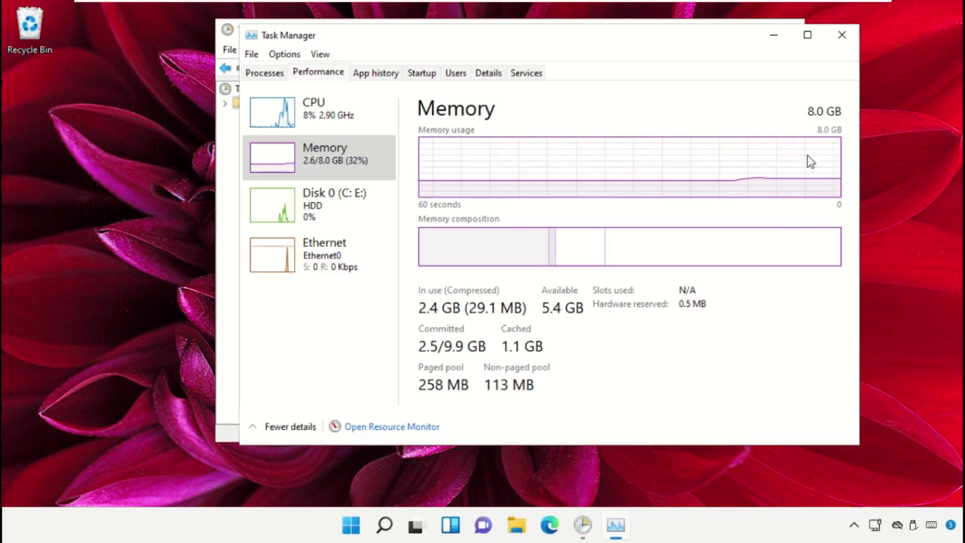
pyautogui.click(847, 36)
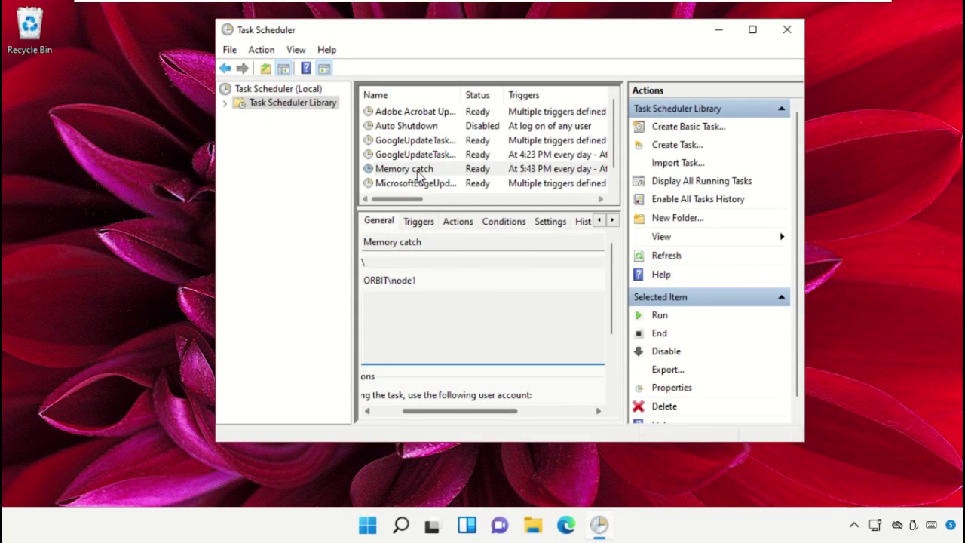
# - Select the Memory catch task in the library, then close Task Scheduler
pyautogui.click(419, 171)
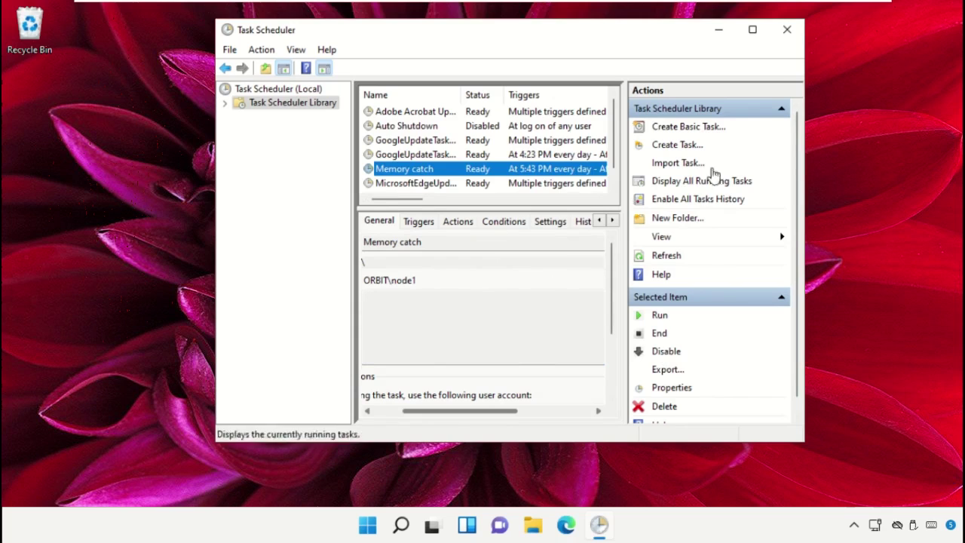
pyautogui.click(787, 30)
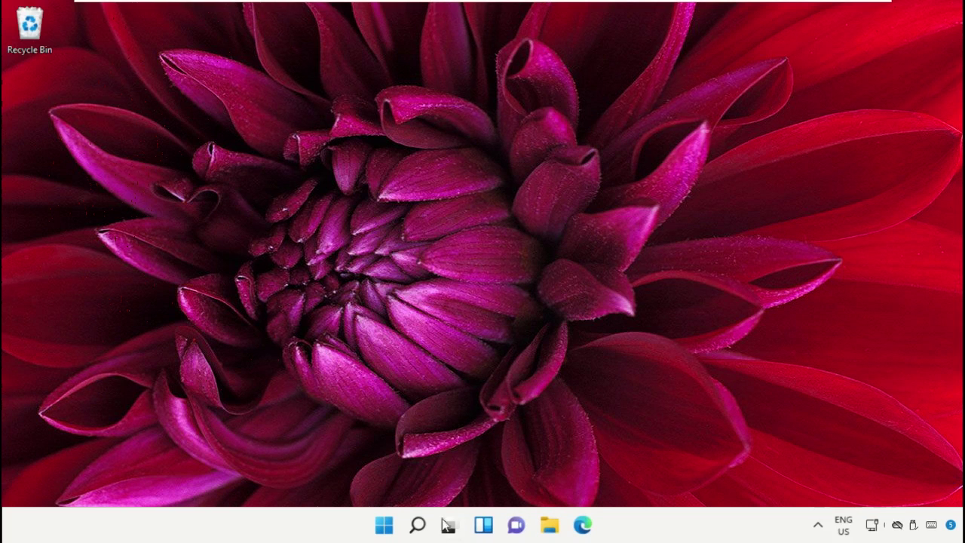
# - Open the Start menu's power button to reveal the Shut down and Restart options
pyautogui.click(385, 525)
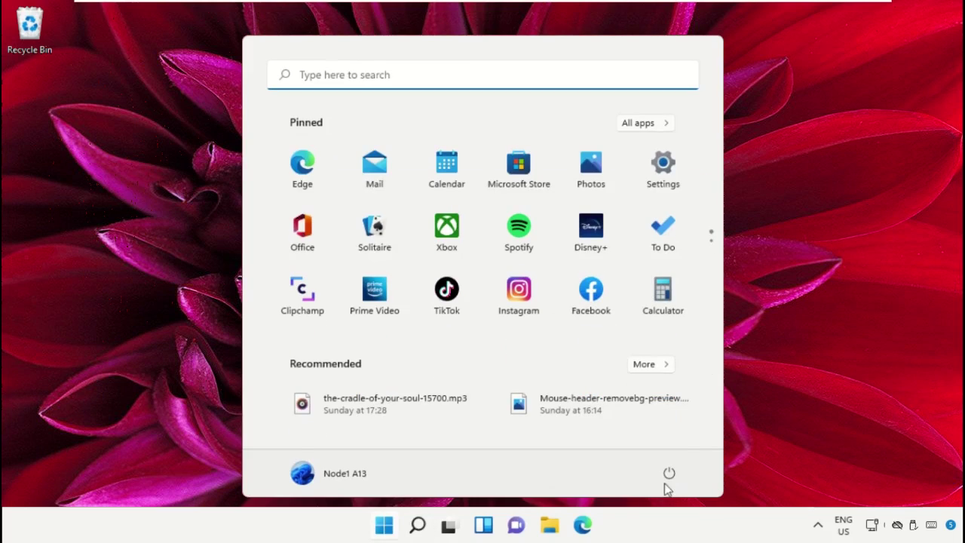
pyautogui.click(669, 474)
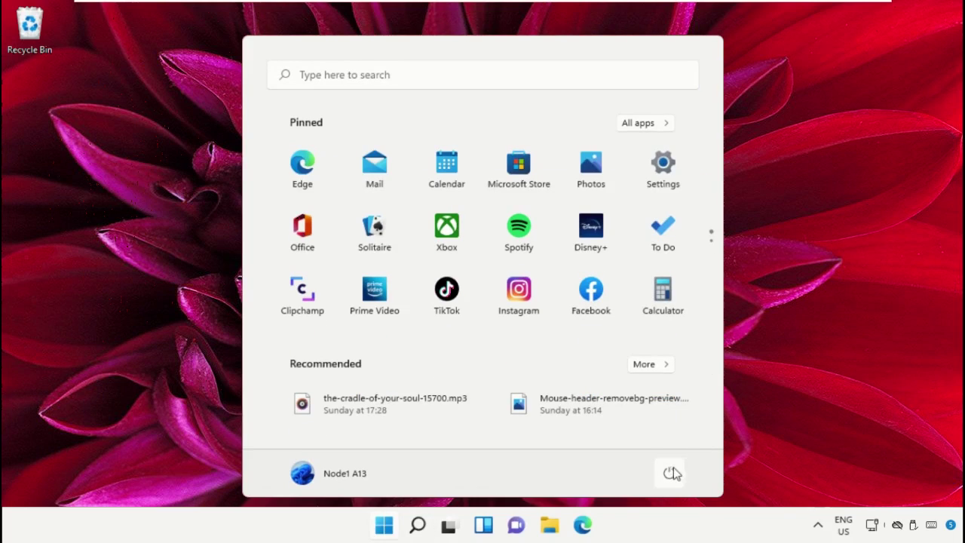
pyautogui.click(670, 473)
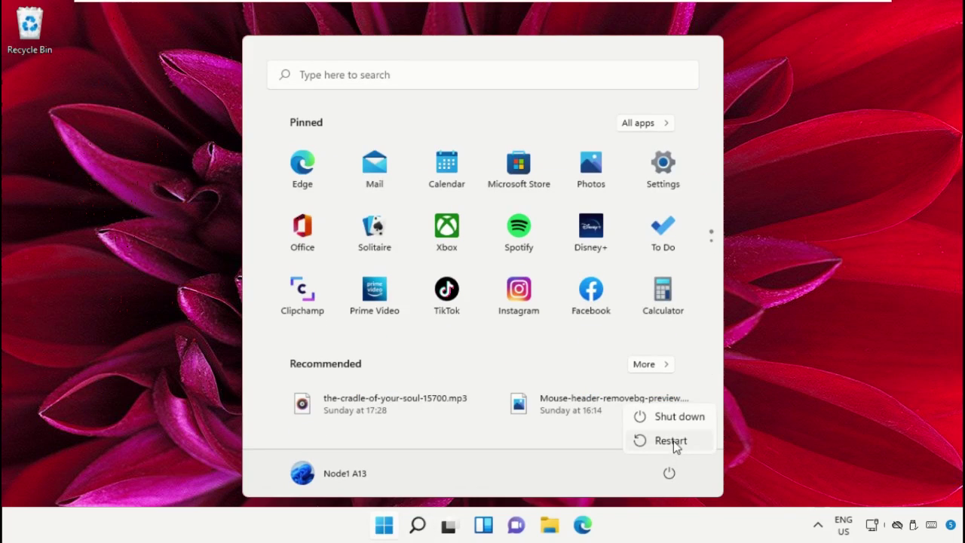